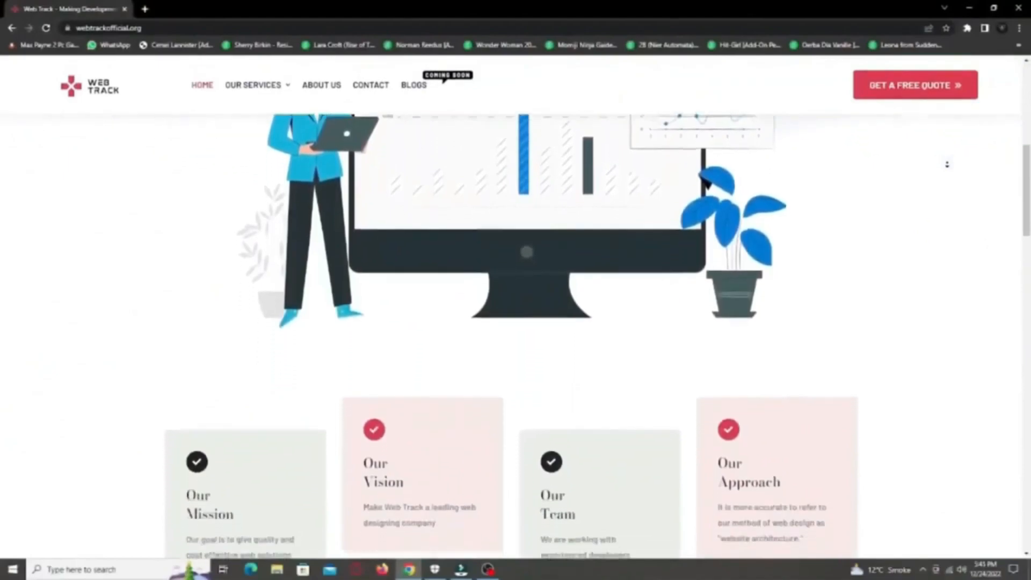
Step: Look through the Web Track home page from the company cards down past the customer feedback
{"action": "scroll", "coordinate": [947, 169], "scroll_direction": "down", "scroll_amount": 6}
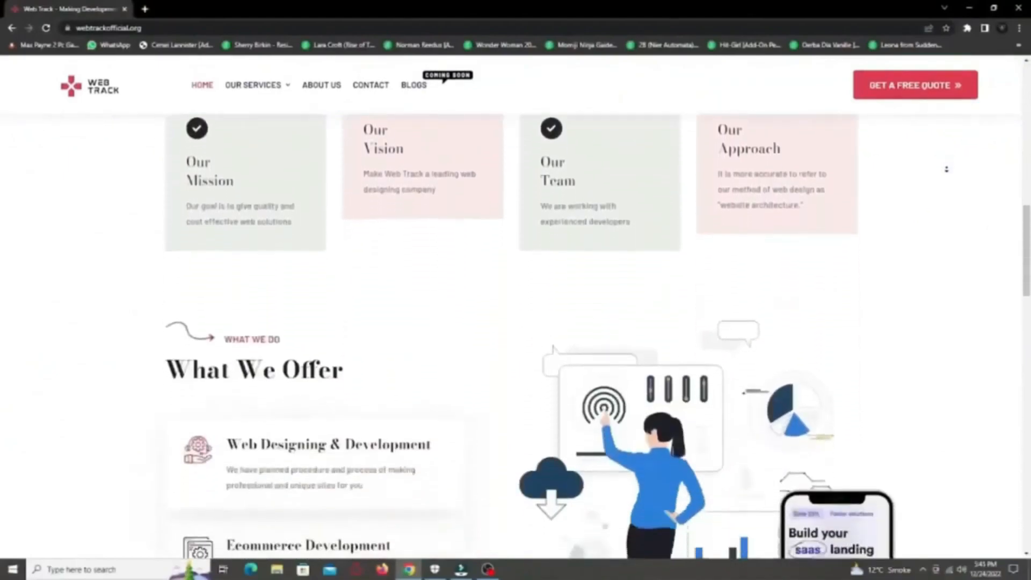
{"action": "scroll", "coordinate": [947, 169], "scroll_direction": "down", "scroll_amount": 7}
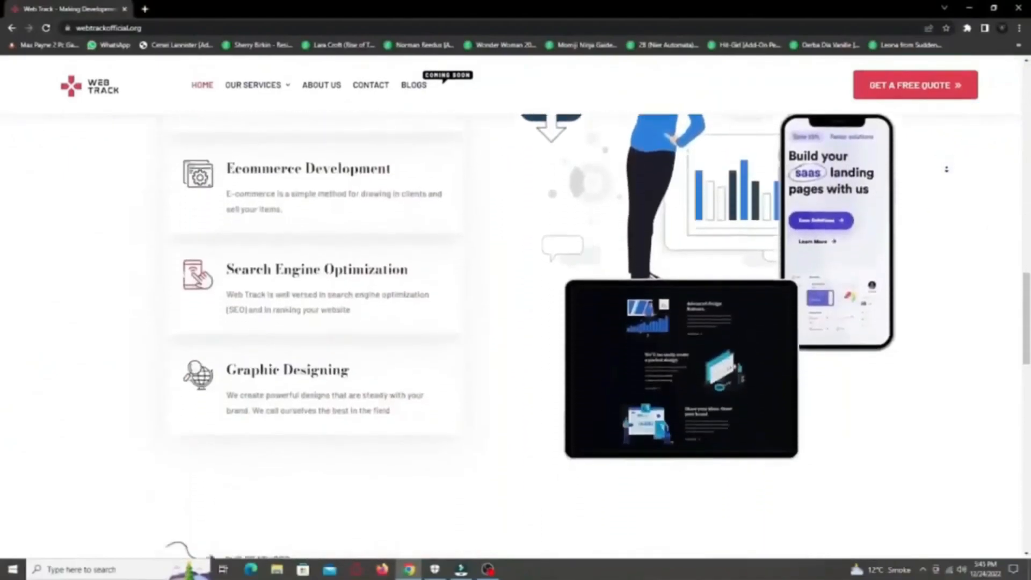
{"action": "scroll", "coordinate": [947, 170], "scroll_direction": "down", "scroll_amount": 7}
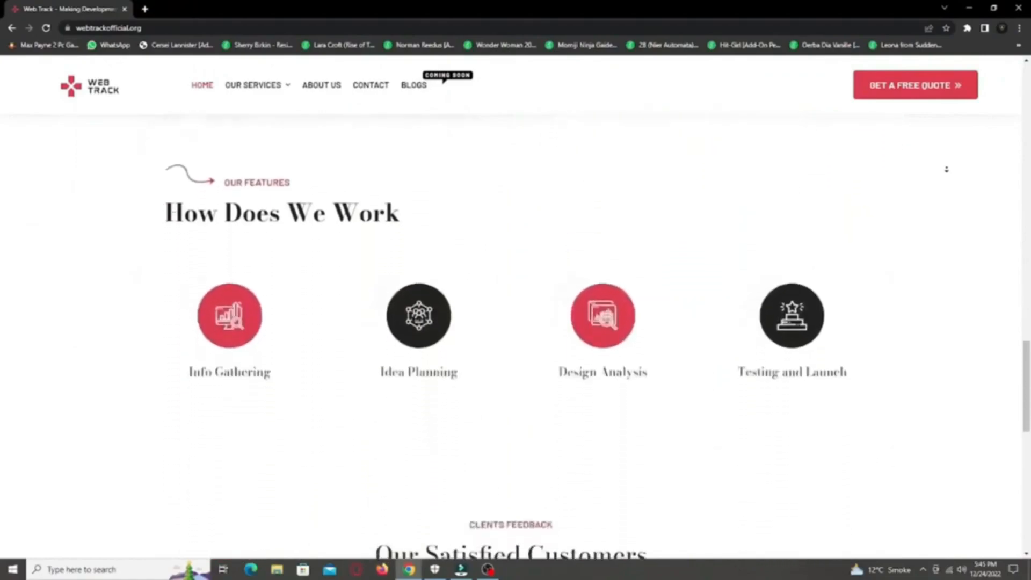
{"action": "scroll", "coordinate": [947, 169], "scroll_direction": "down", "scroll_amount": 7}
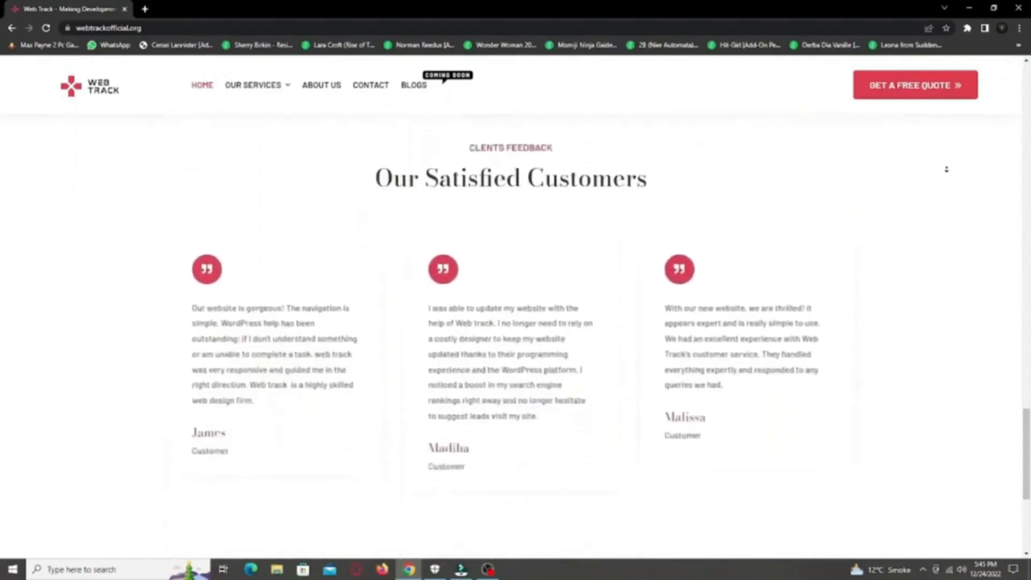
{"action": "middle_click", "coordinate": [947, 169]}
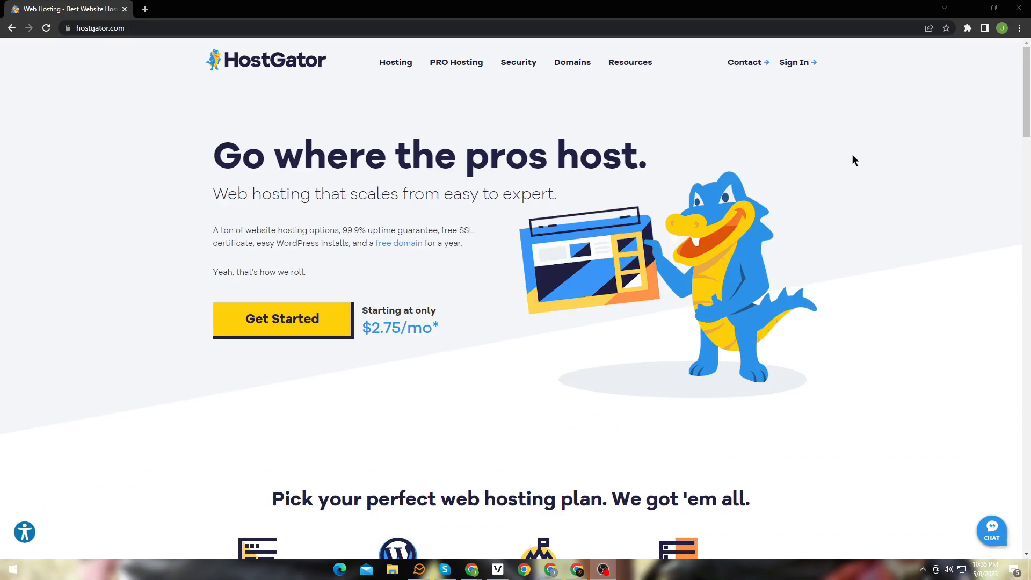
Step: Open HostGator's Shared Hosting plans and start buying the Hatchling Plan
{"action": "left_click", "coordinate": [852, 156]}
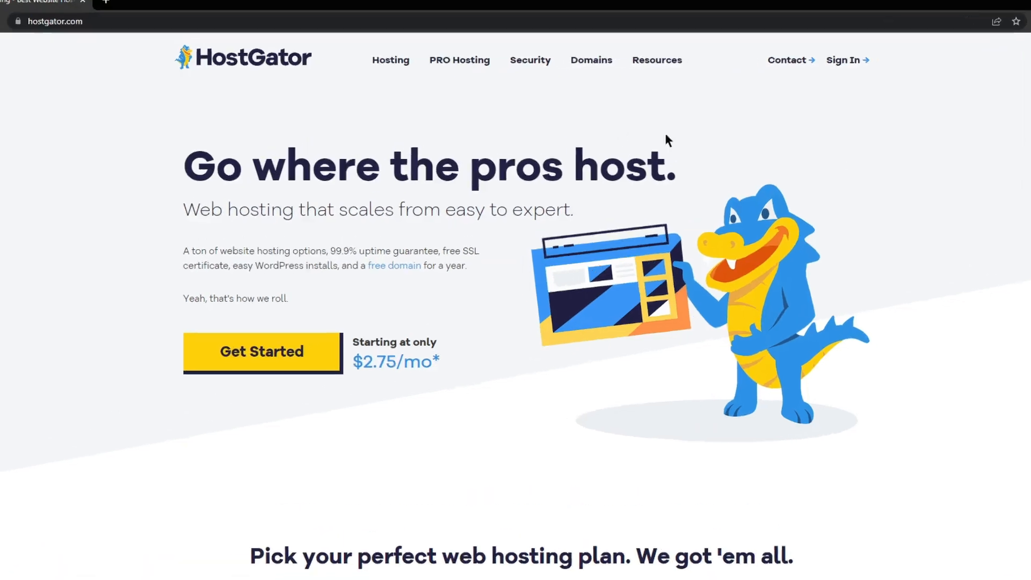
{"action": "mouse_move", "coordinate": [391, 63]}
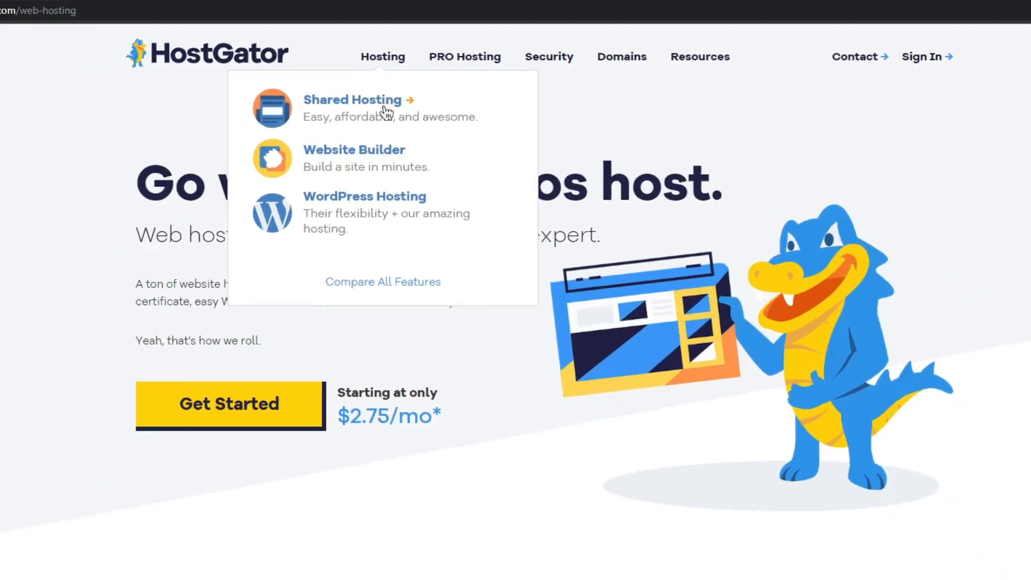
{"action": "left_click", "coordinate": [374, 120]}
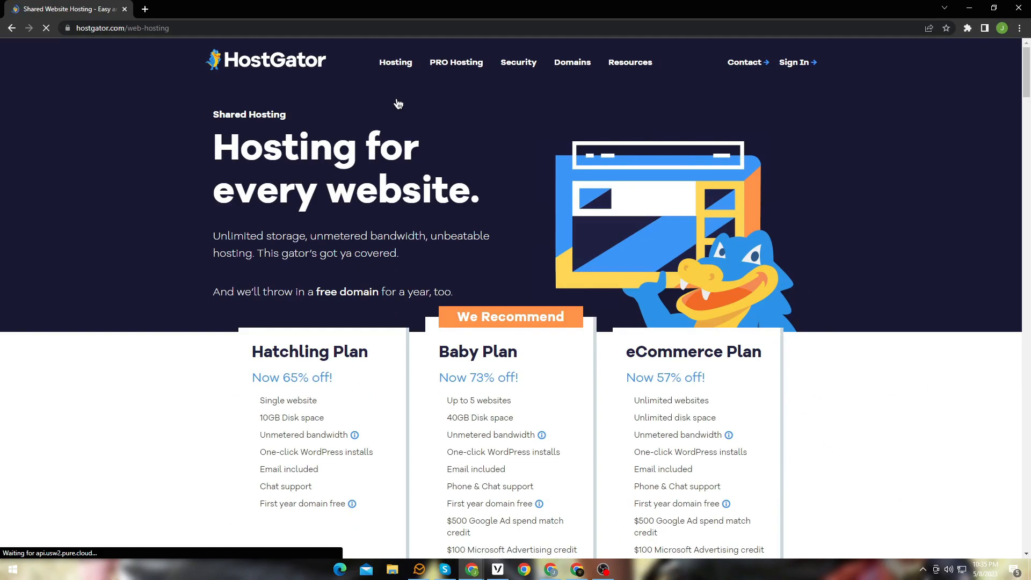
{"action": "scroll", "coordinate": [397, 179], "scroll_direction": "down", "scroll_amount": 3}
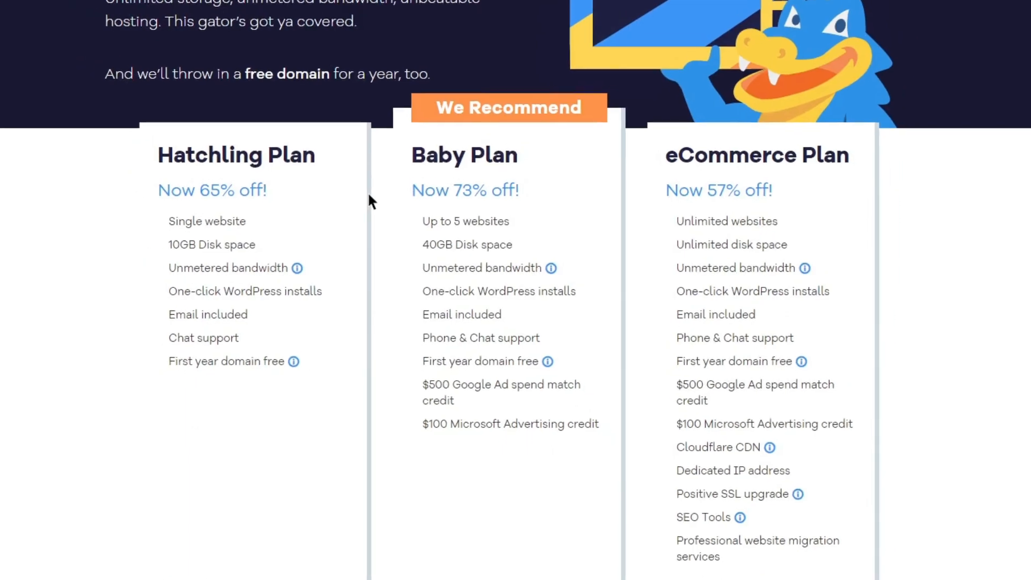
{"action": "scroll", "coordinate": [407, 218], "scroll_direction": "down", "scroll_amount": 4}
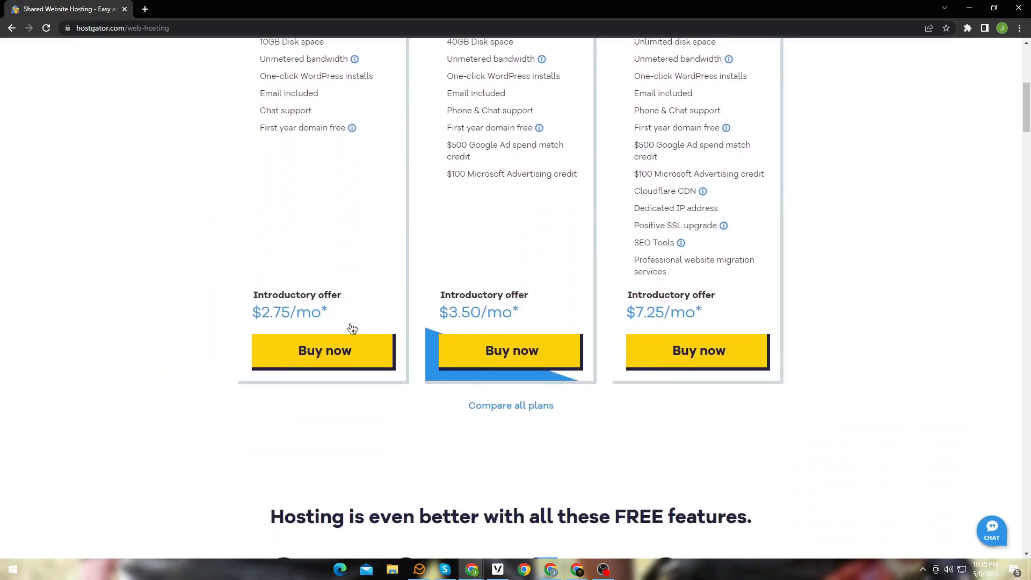
{"action": "left_click", "coordinate": [330, 352]}
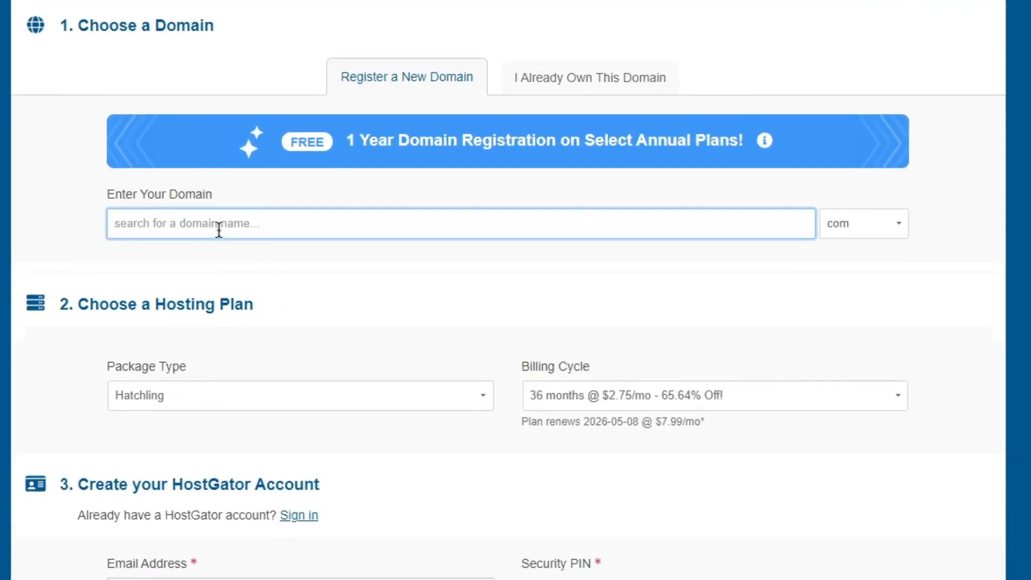
Step: Register naplesdmesupply as a new domain with the com extension
{"action": "left_click", "coordinate": [220, 224]}
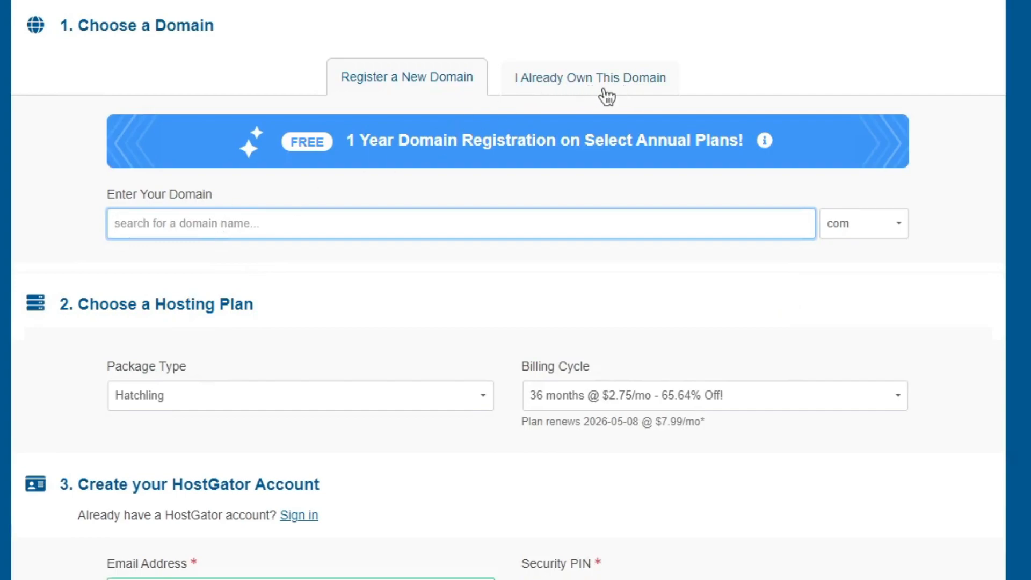
{"action": "type", "text": "naplesdmesupply"}
{"action": "key", "text": "Tab"}
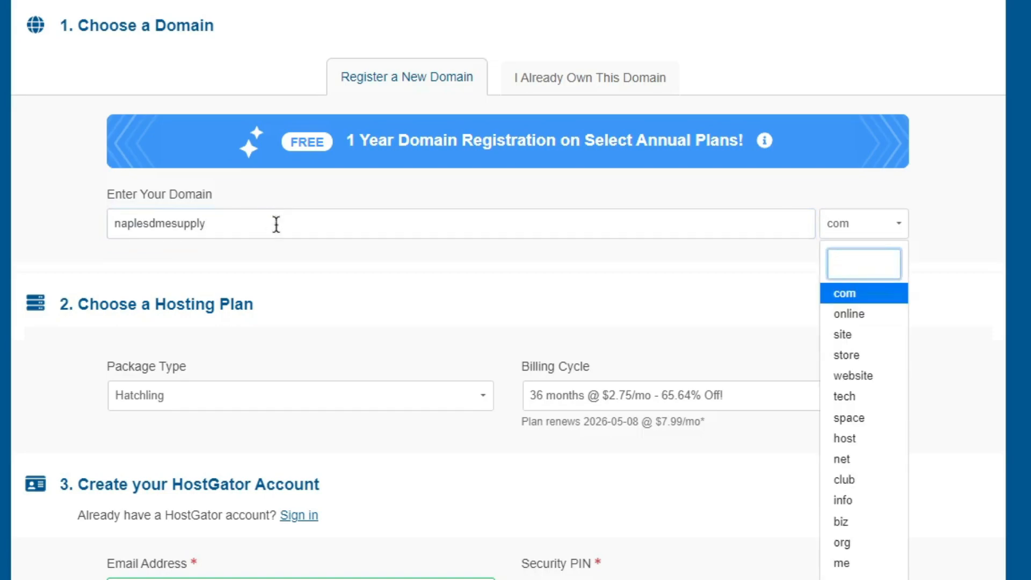
{"action": "left_click", "coordinate": [864, 295]}
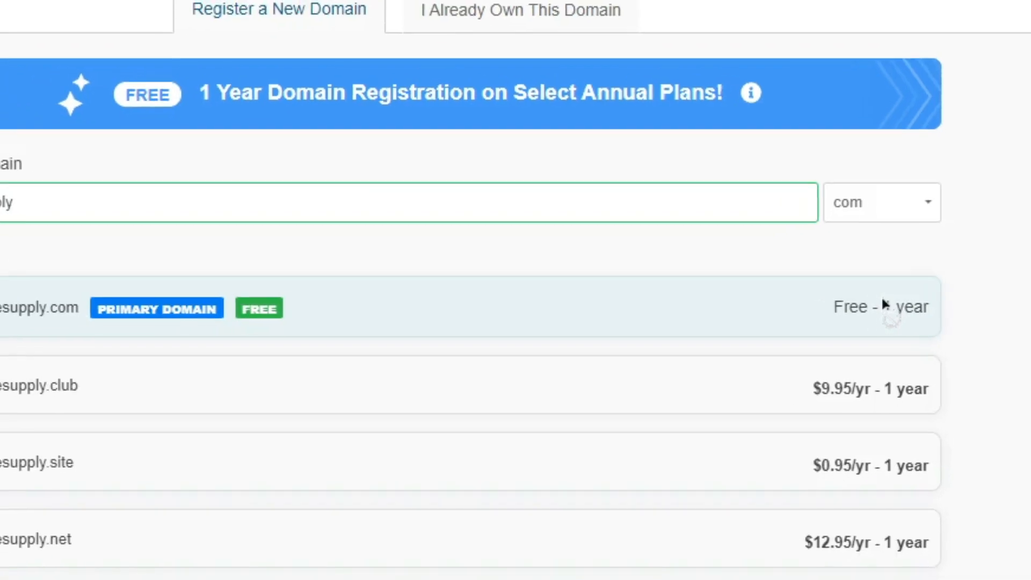
Step: Remove Domain Privacy from naplesdmesupply.com and set the Hatchling package's billing cycle to 12 months @ $3.95/mo
{"action": "scroll", "coordinate": [410, 288], "scroll_direction": "down", "scroll_amount": 15}
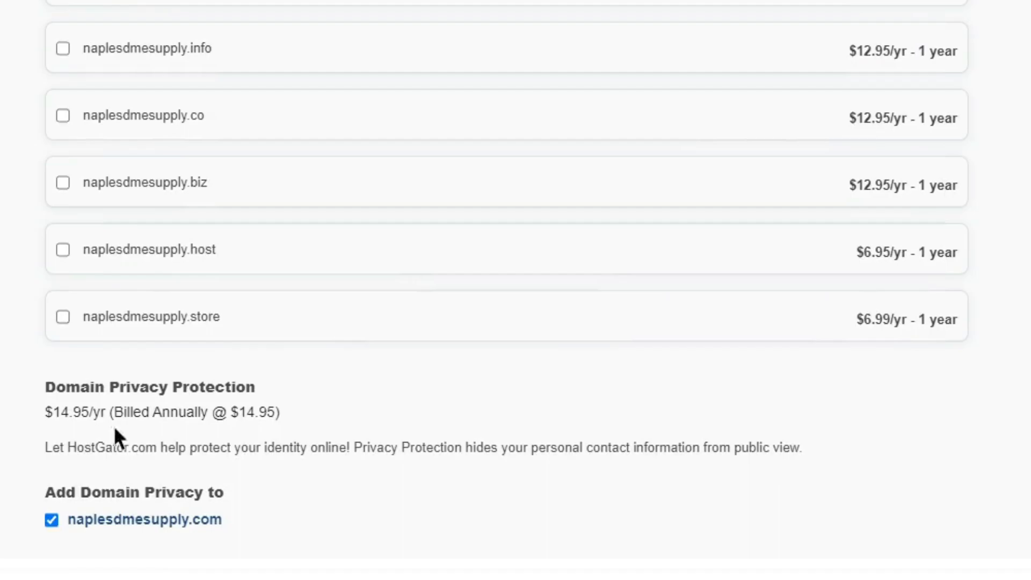
{"action": "left_click", "coordinate": [52, 520]}
{"action": "scroll", "coordinate": [231, 483], "scroll_direction": "down", "scroll_amount": 4}
{"action": "scroll", "coordinate": [272, 462], "scroll_direction": "down", "scroll_amount": 2}
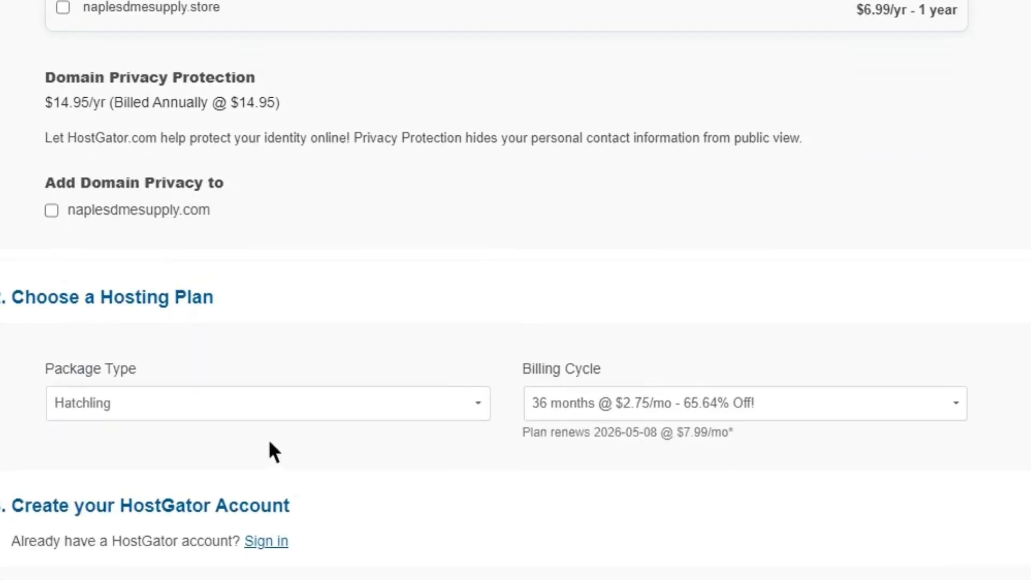
{"action": "left_click", "coordinate": [704, 412]}
{"action": "left_click", "coordinate": [663, 490]}
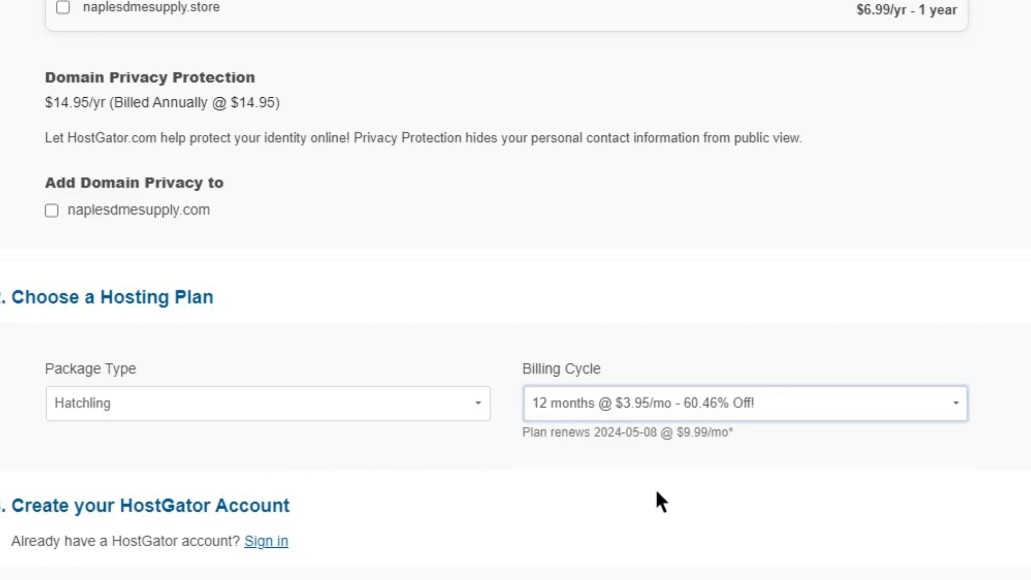
Step: Sign in with an existing HostGator account in the order form, entering the account's e-mail and password
{"action": "scroll", "coordinate": [541, 419], "scroll_direction": "down", "scroll_amount": 6}
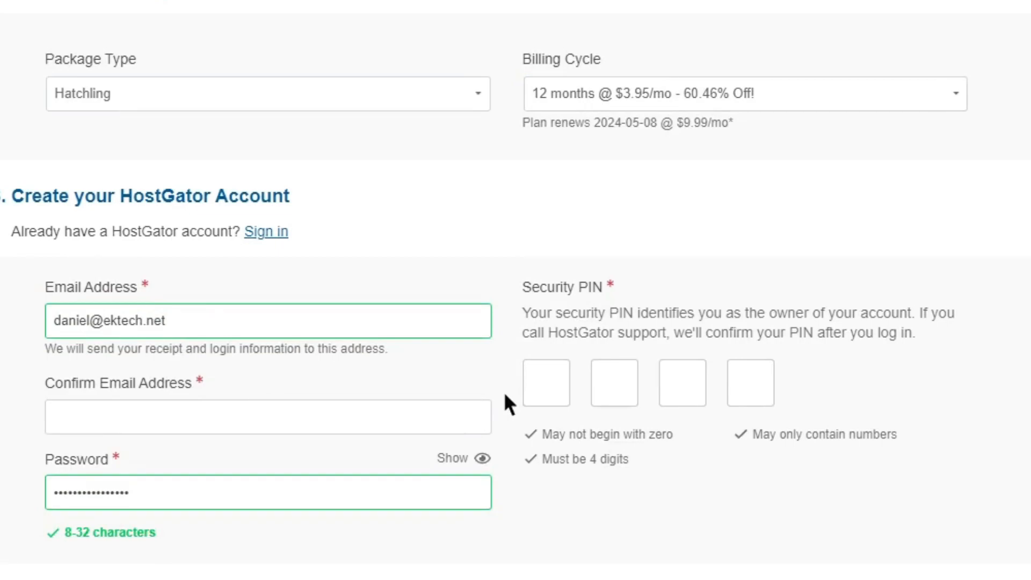
{"action": "left_click", "coordinate": [274, 231]}
{"action": "left_click", "coordinate": [201, 311]}
{"action": "key", "text": "ctrl+a"}
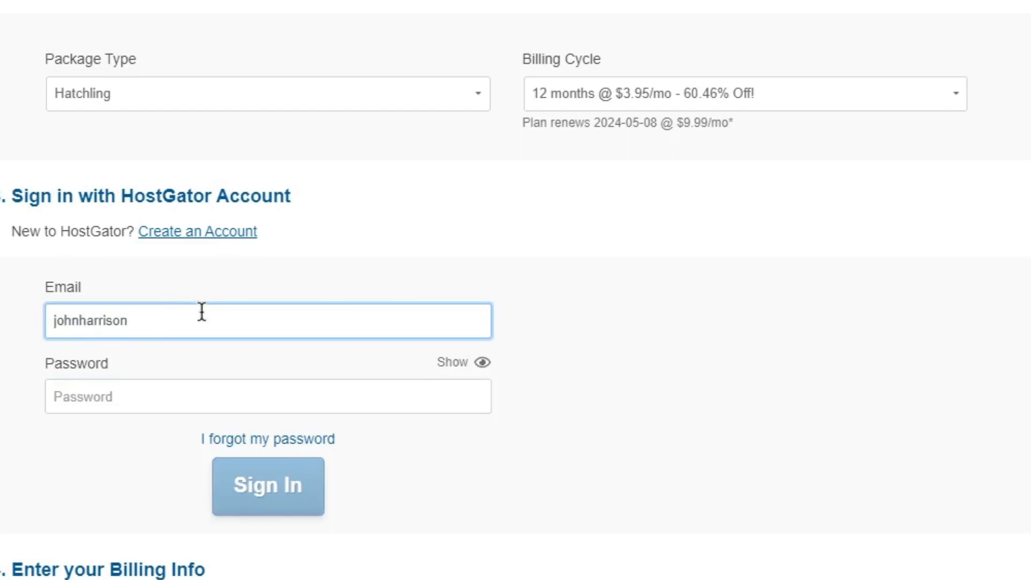
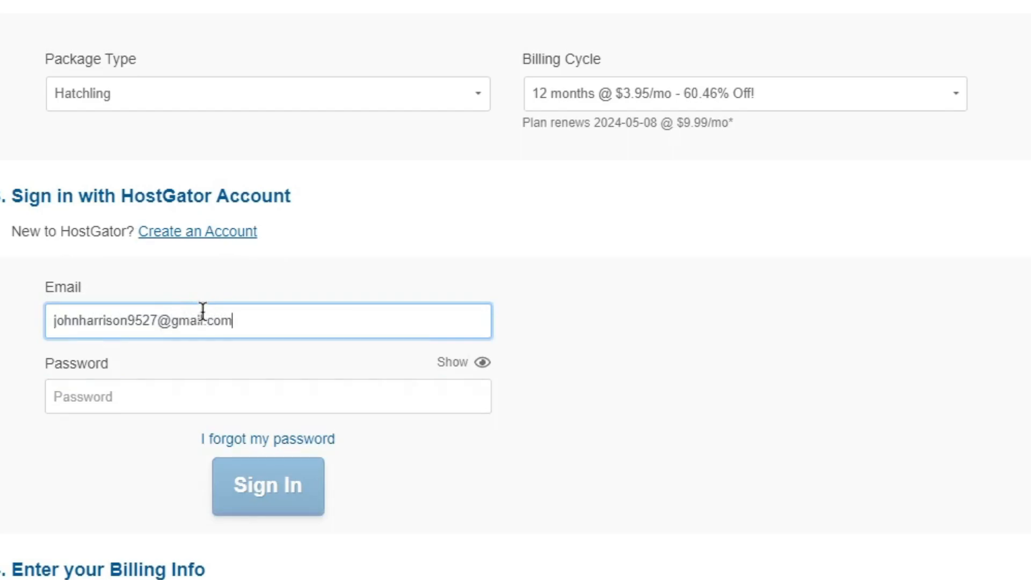
{"action": "left_click", "coordinate": [227, 387]}
{"action": "left_click", "coordinate": [651, 567]}
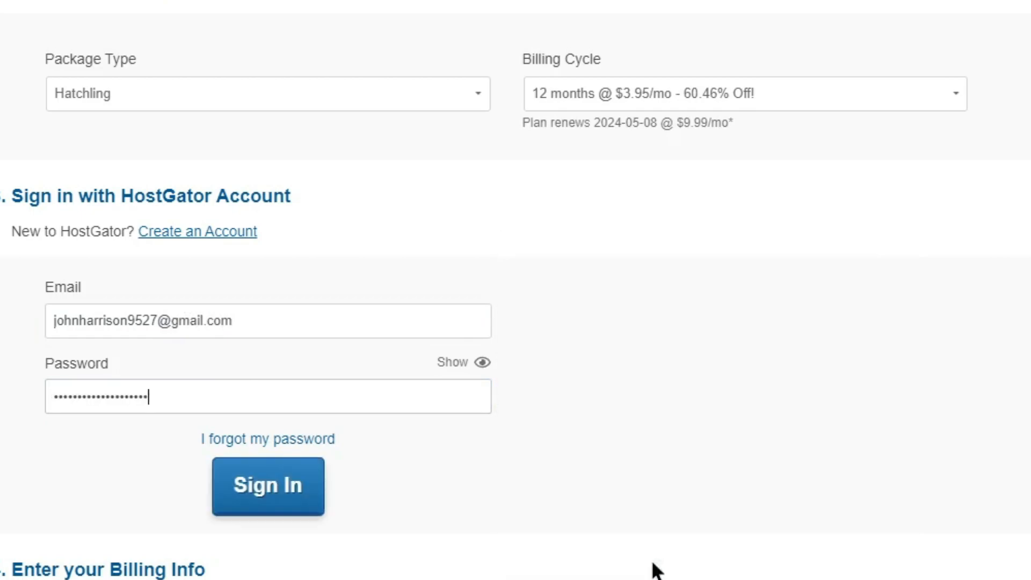
{"action": "left_click", "coordinate": [283, 506]}
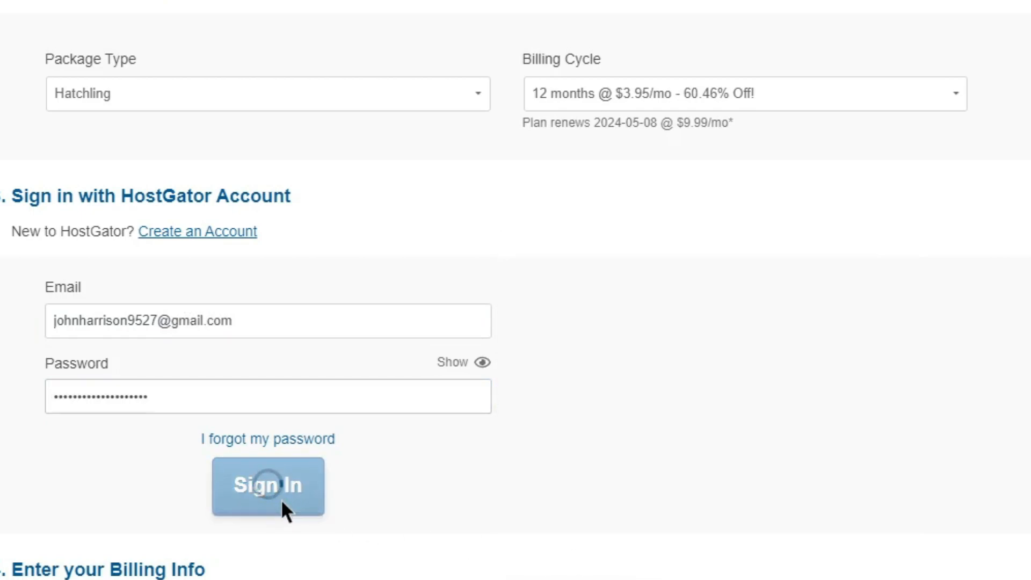
Step: Remove the SiteLock Essentials add-on from the order's additional services
{"action": "scroll", "coordinate": [430, 333], "scroll_direction": "down", "scroll_amount": 4}
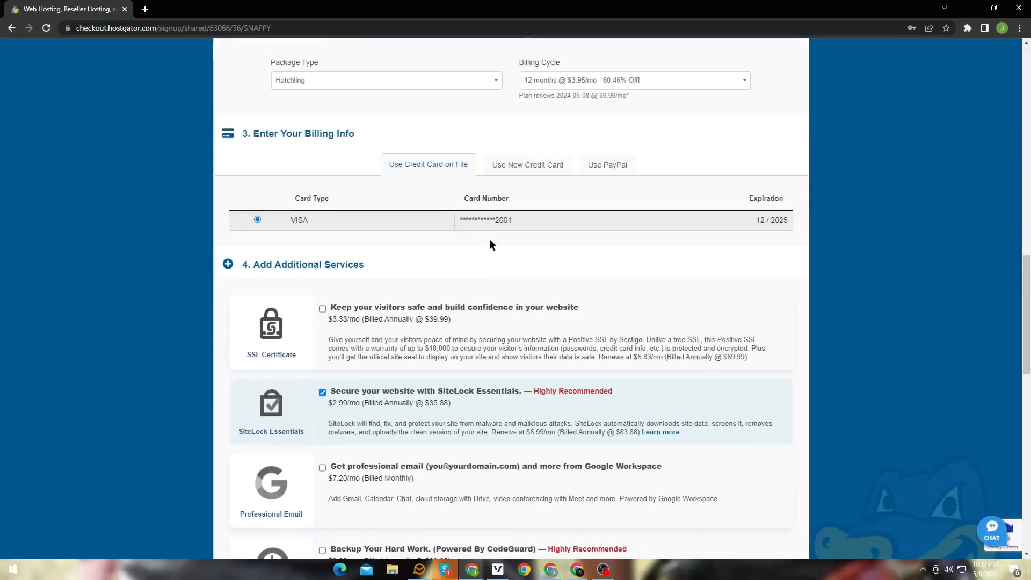
{"action": "scroll", "coordinate": [440, 281], "scroll_direction": "down", "scroll_amount": 1}
{"action": "scroll", "coordinate": [343, 284], "scroll_direction": "down", "scroll_amount": 3}
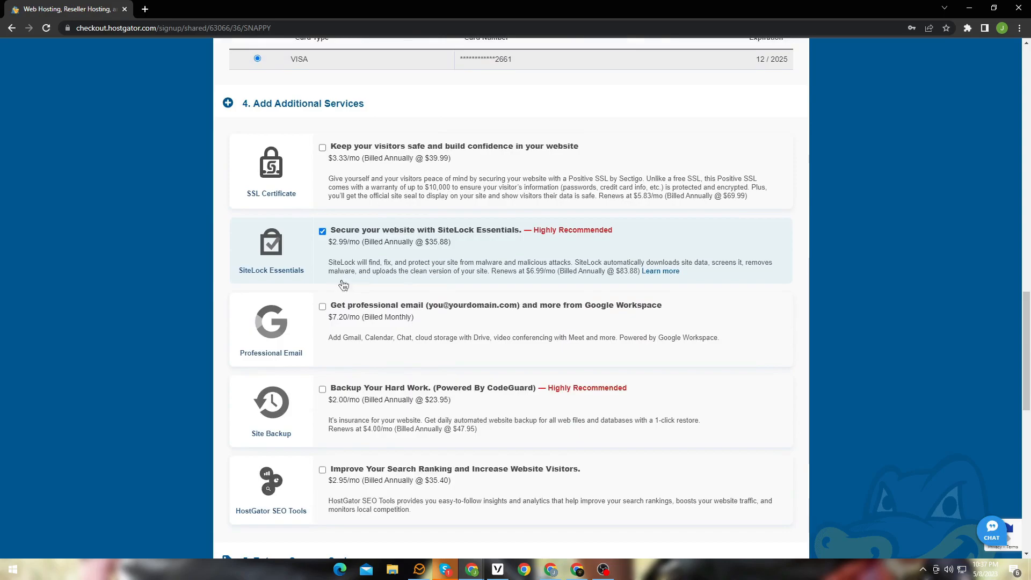
{"action": "left_click", "coordinate": [322, 231]}
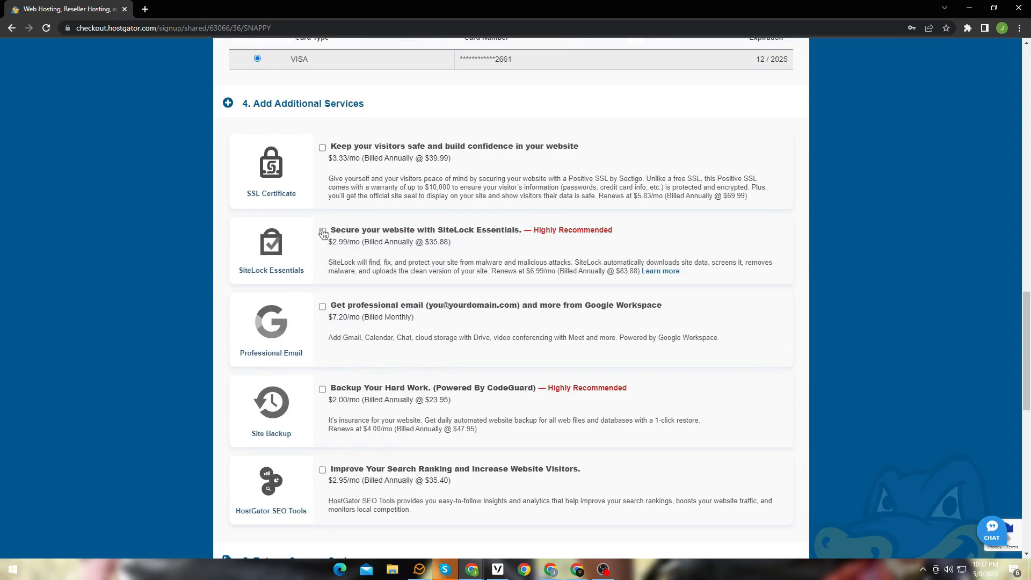
Step: Review the order details, agree to the renewal terms and policies, and check out the hosting order
{"action": "scroll", "coordinate": [363, 279], "scroll_direction": "down", "scroll_amount": 7}
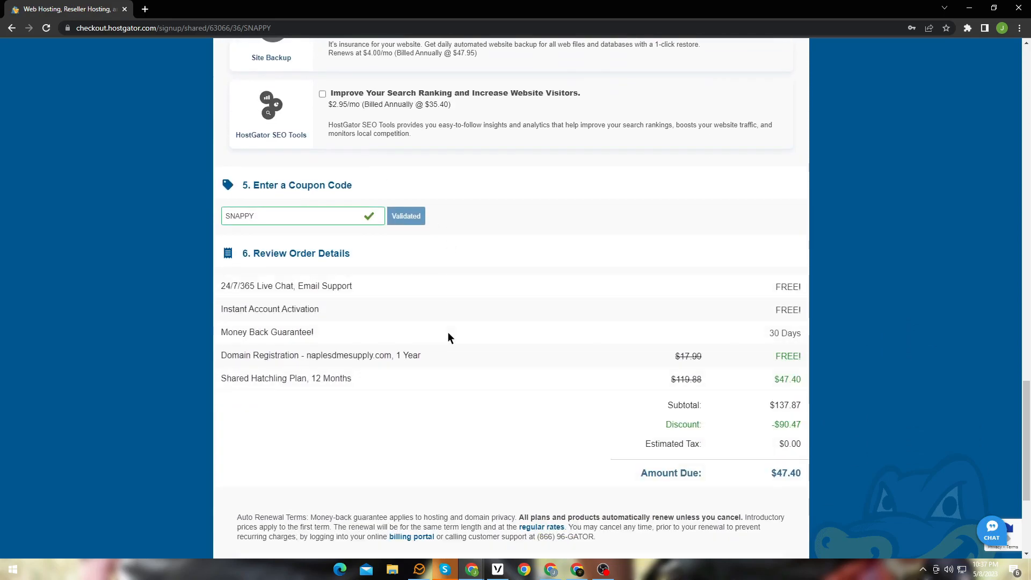
{"action": "scroll", "coordinate": [448, 332], "scroll_direction": "down", "scroll_amount": 2}
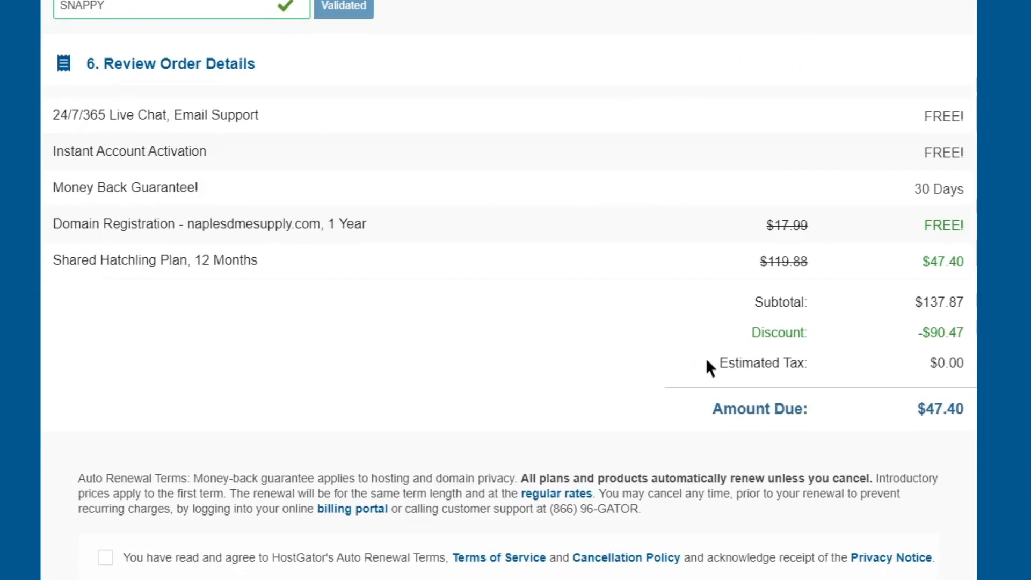
{"action": "left_click_drag", "start_coordinate": [735, 338], "coordinate": [927, 338]}
{"action": "left_click", "coordinate": [893, 338]}
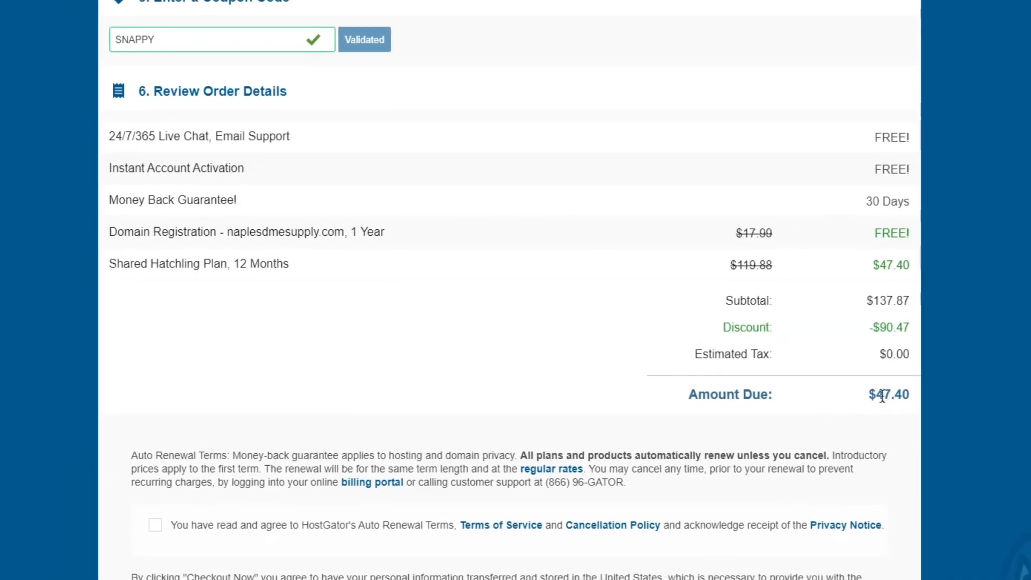
{"action": "scroll", "coordinate": [498, 459], "scroll_direction": "down", "scroll_amount": 3}
{"action": "left_click", "coordinate": [177, 376]}
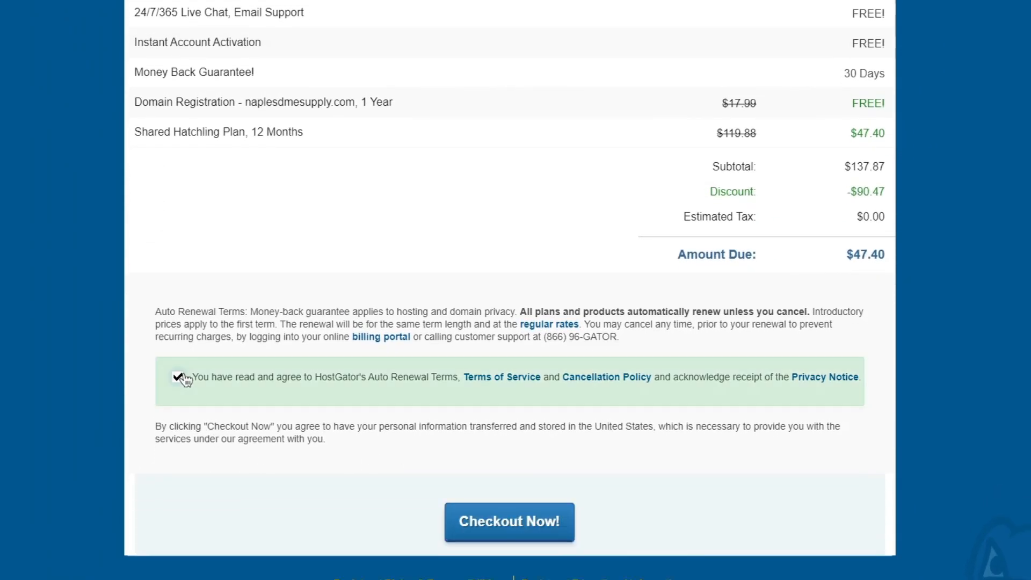
{"action": "left_click", "coordinate": [506, 533]}
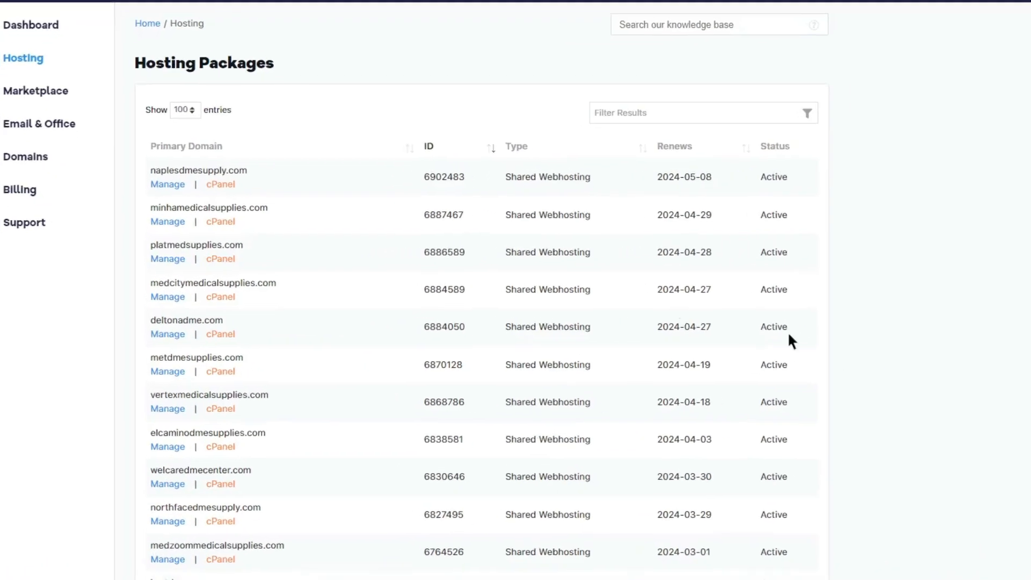
Step: Open the cPanel of naplesdmesupply.com and go to its Email Accounts page
{"action": "left_click", "coordinate": [272, 166]}
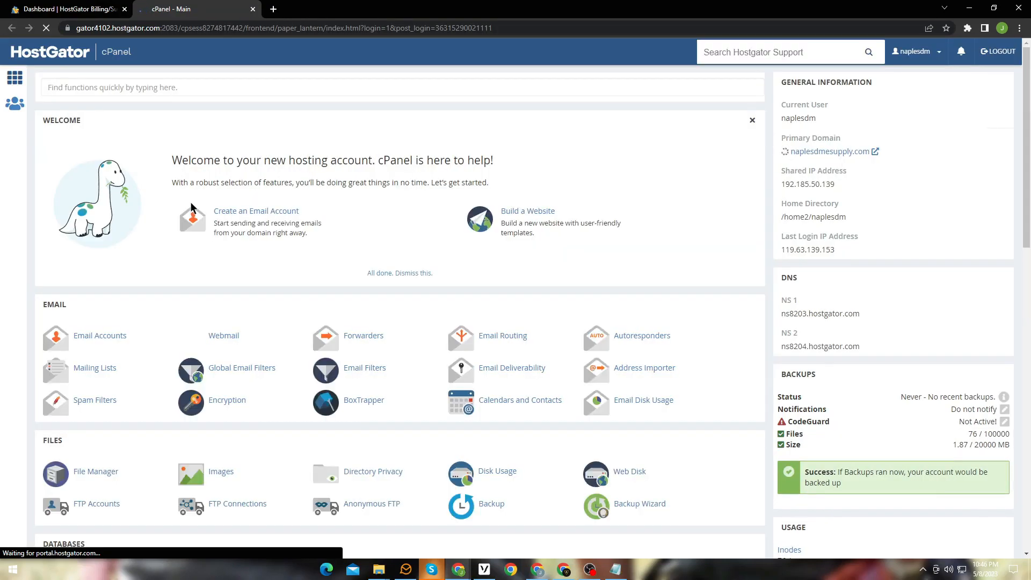
{"action": "scroll", "coordinate": [177, 241], "scroll_direction": "down", "scroll_amount": 2}
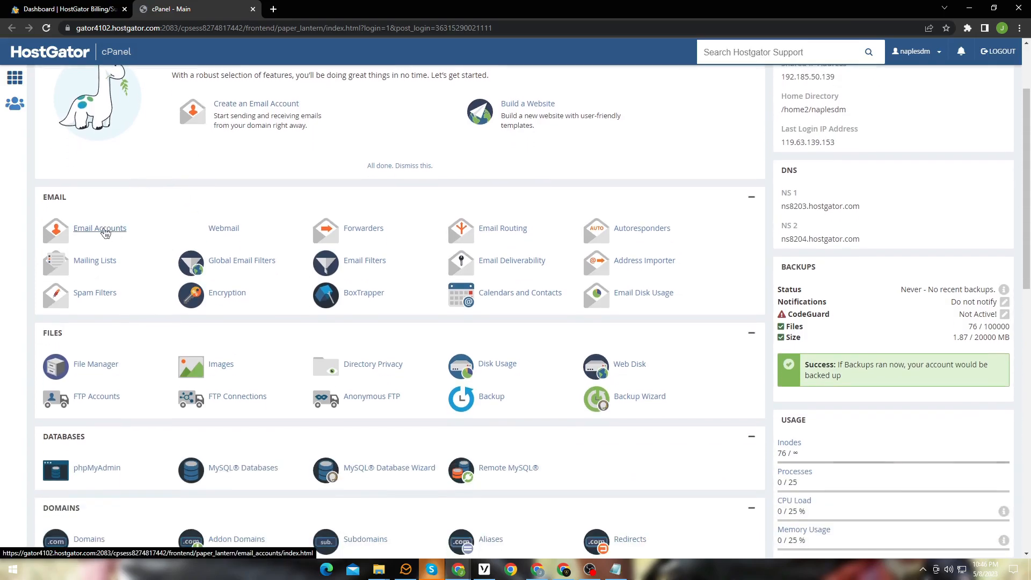
{"action": "left_click", "coordinate": [102, 231]}
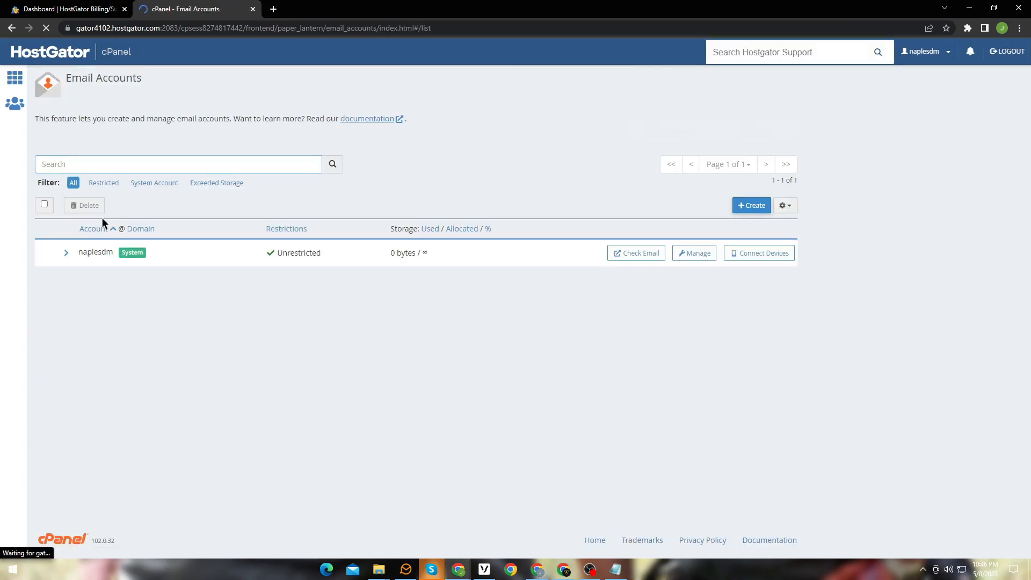
Step: Start a new email account with the username info, generate its account password, and copy that password
{"action": "left_click", "coordinate": [753, 205]}
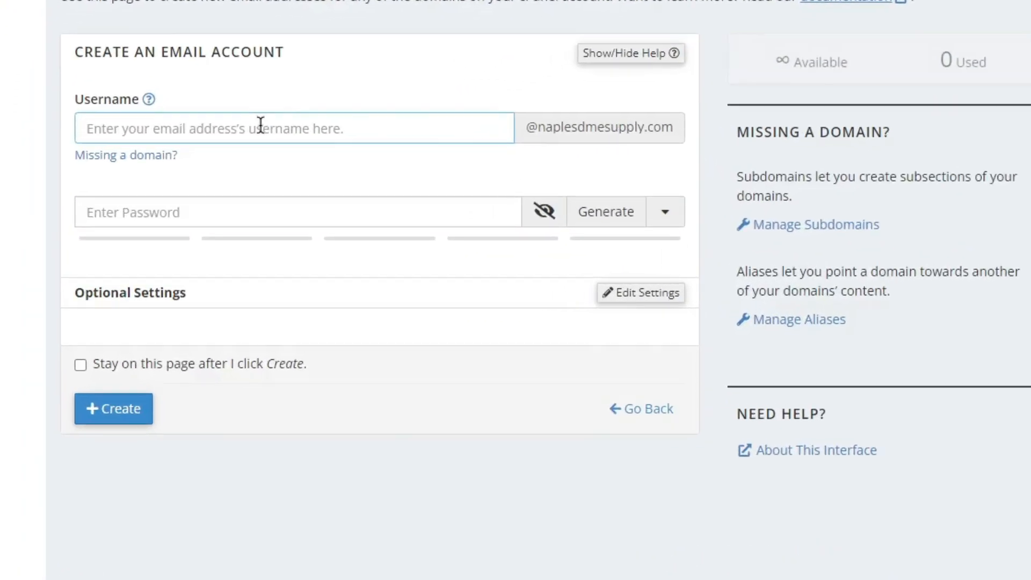
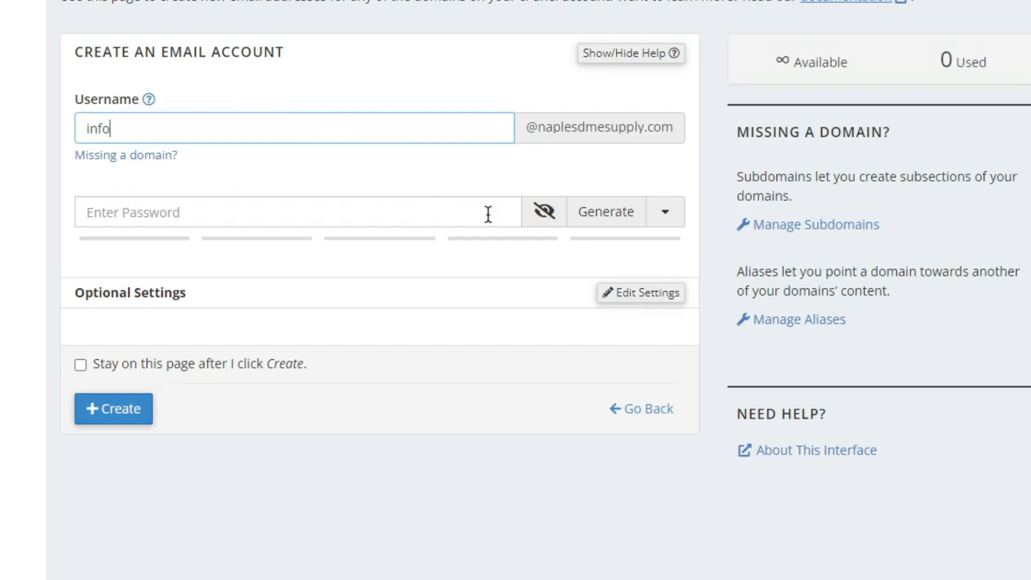
{"action": "left_click", "coordinate": [626, 217]}
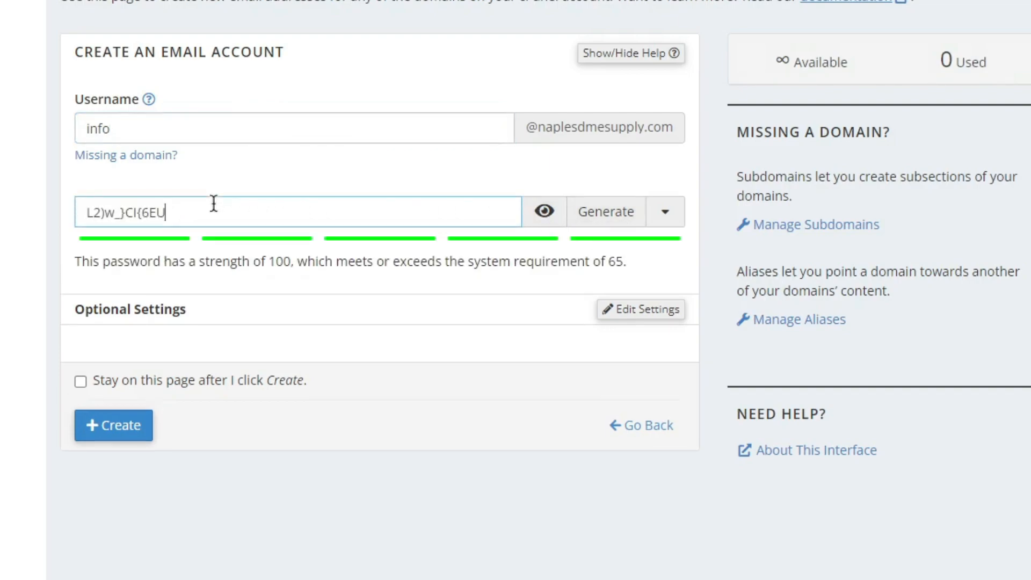
{"action": "triple_click", "coordinate": [154, 204]}
{"action": "right_click", "coordinate": [153, 205]}
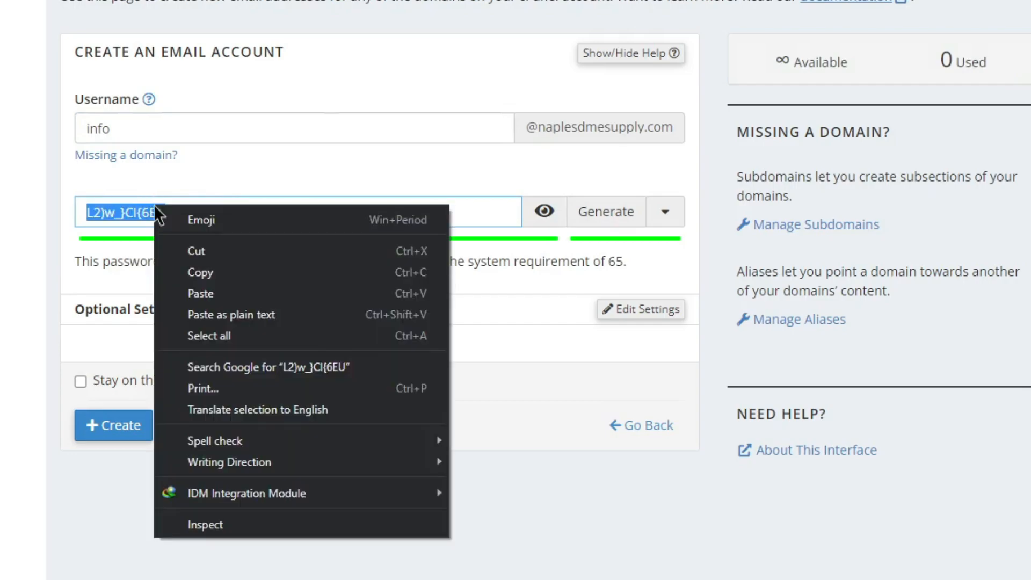
{"action": "left_click", "coordinate": [227, 272]}
Step: Set the email account's storage space to Unlimited in the optional settings and create the account
{"action": "left_click", "coordinate": [638, 311]}
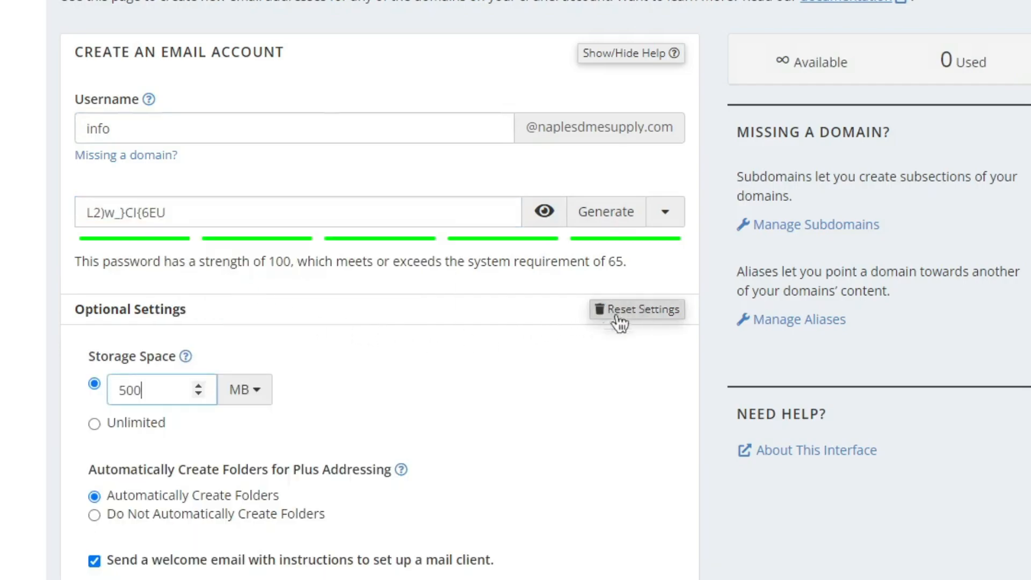
{"action": "left_click", "coordinate": [131, 436]}
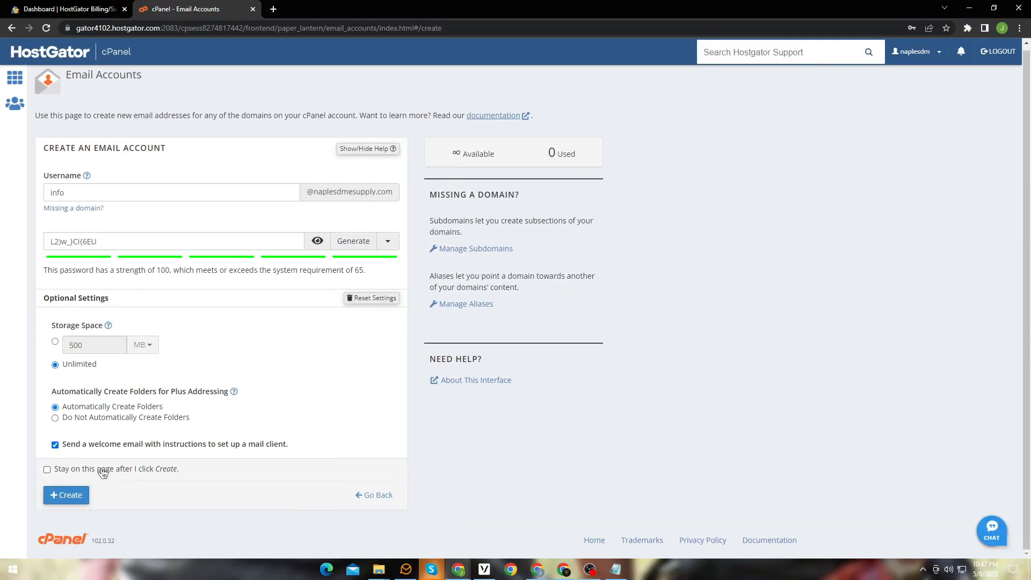
{"action": "left_click", "coordinate": [75, 497]}
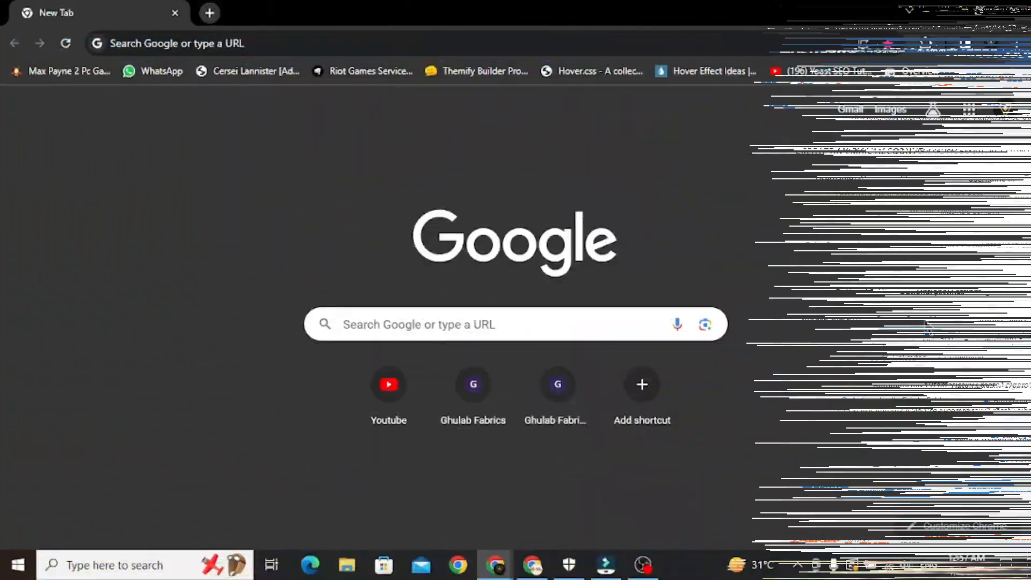
Step: Open the domain's webmail at naplesdmesupply.com/webmail in the browser
{"action": "left_click", "coordinate": [299, 40]}
{"action": "type", "text": "naplesdmesupply.com"}
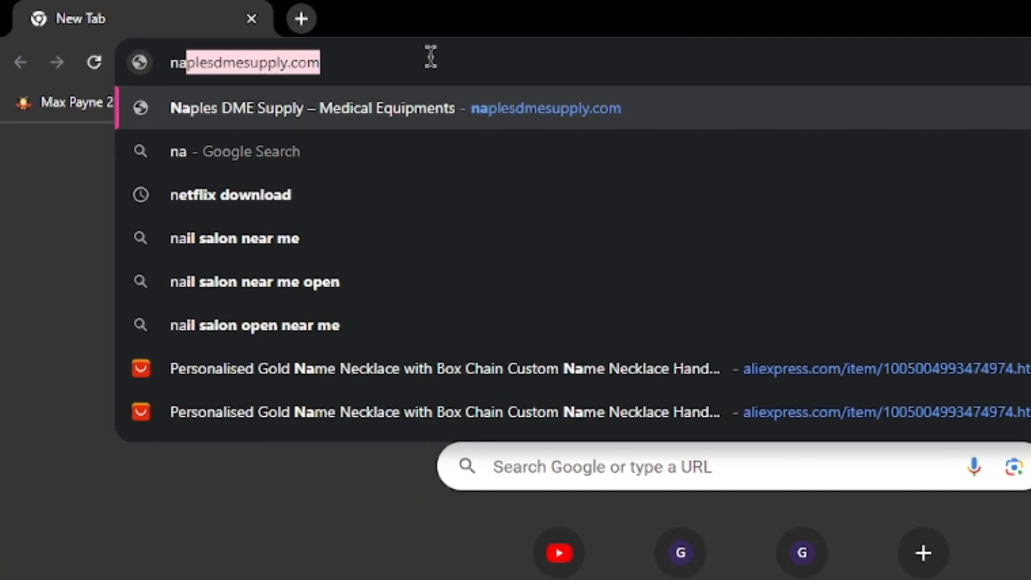
{"action": "type", "text": "/webmail"}
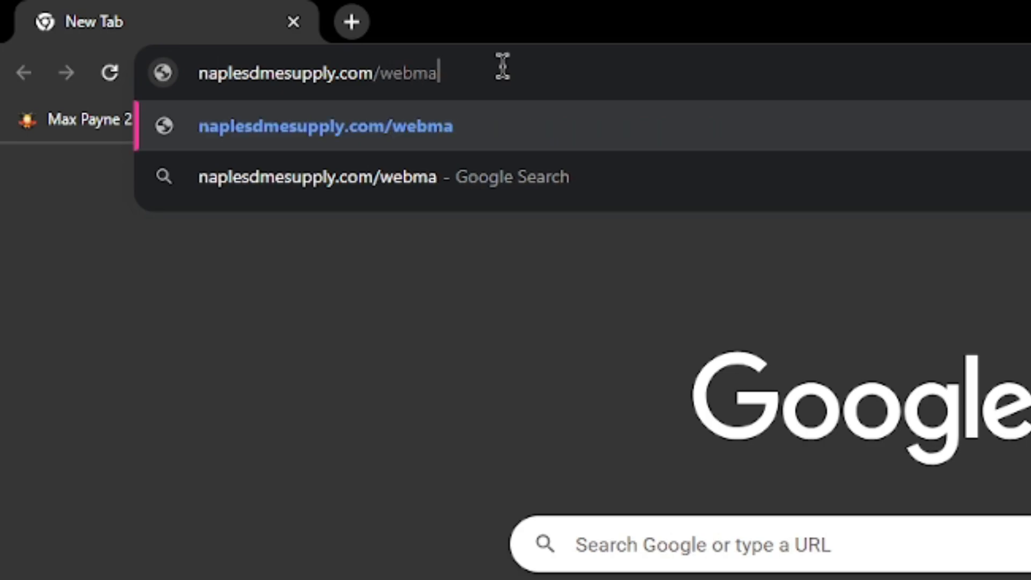
{"action": "key", "text": "Return"}
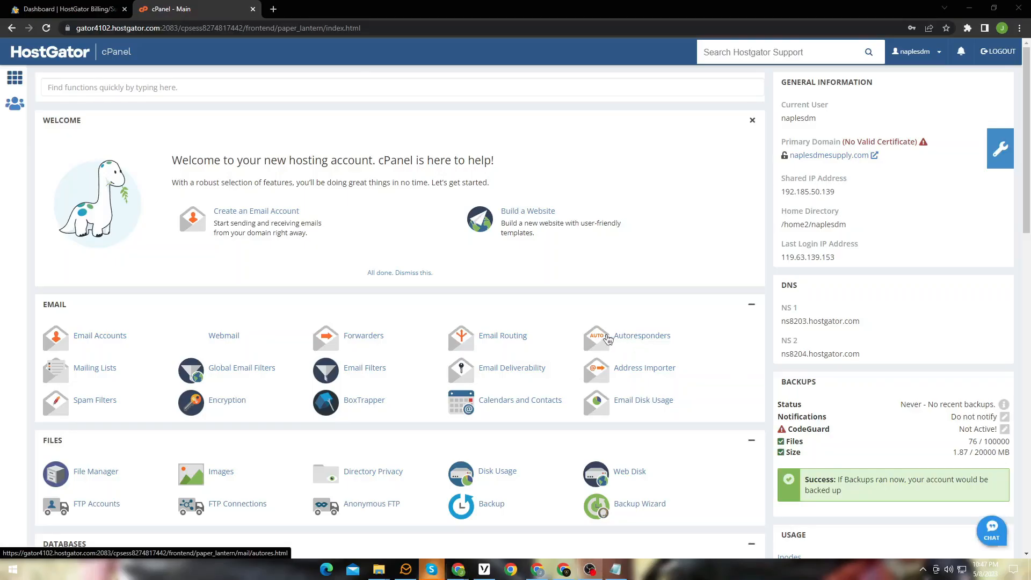
Step: Open WordPress Manager by Softaculous from cPanel and start a new WordPress installation
{"action": "scroll", "coordinate": [608, 339], "scroll_direction": "down", "scroll_amount": 1}
{"action": "scroll", "coordinate": [601, 335], "scroll_direction": "down", "scroll_amount": 10}
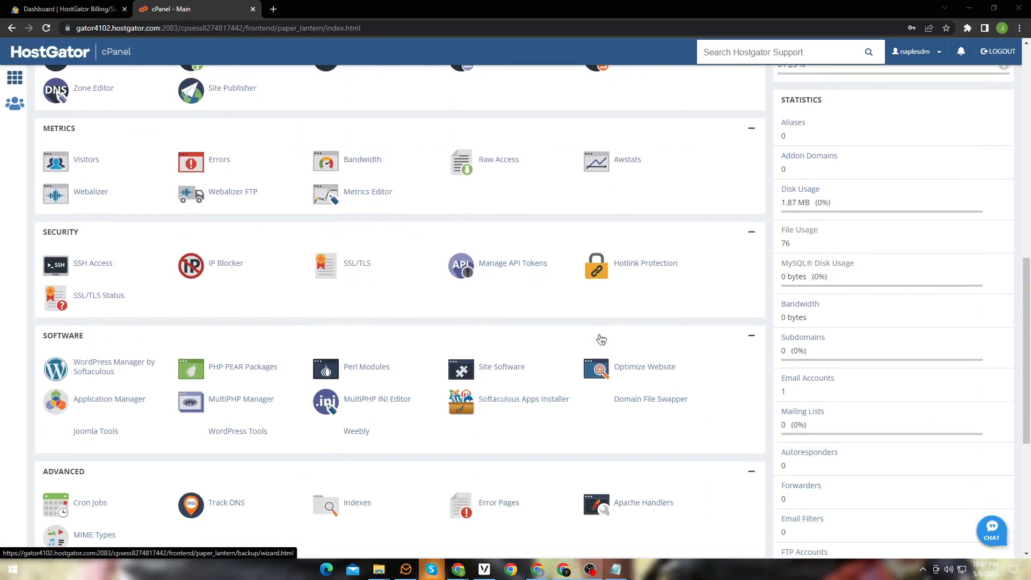
{"action": "left_click", "coordinate": [121, 370]}
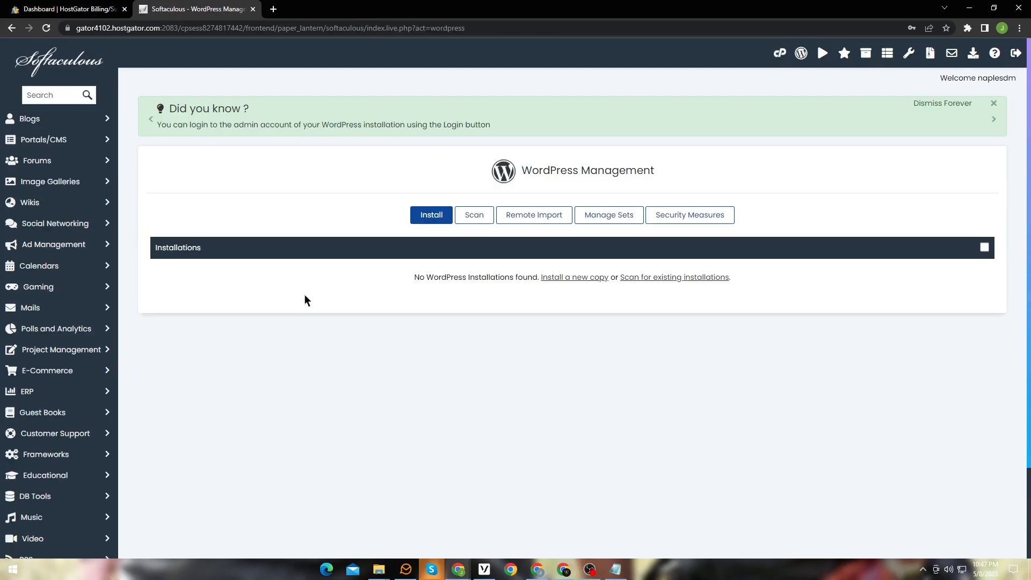
{"action": "left_click", "coordinate": [433, 216]}
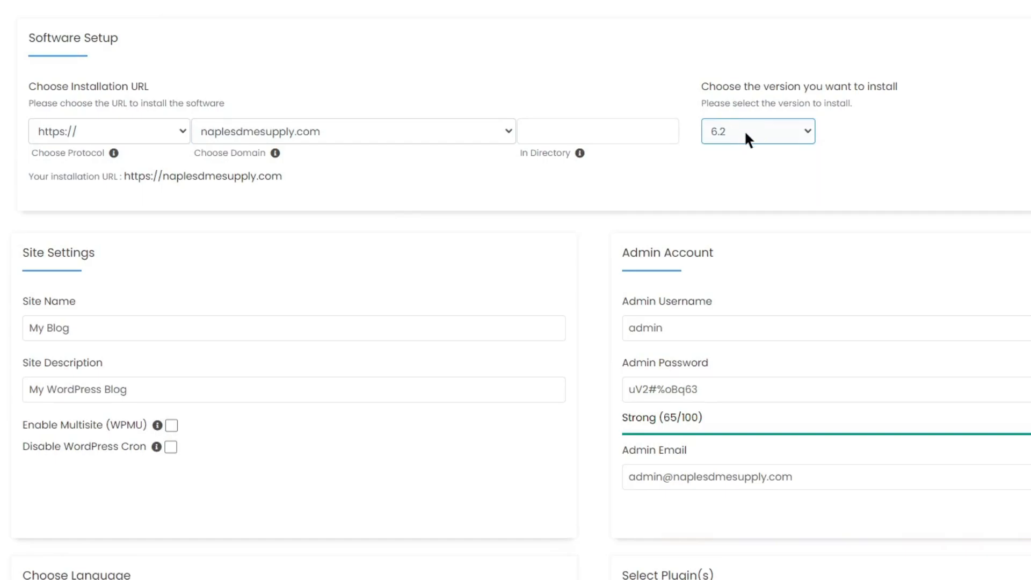
Step: Set the WordPress admin username to admin@naples and the admin email's mailbox name to info, copying the generated admin password
{"action": "left_click", "coordinate": [709, 335]}
{"action": "type", "text": "@naples"}
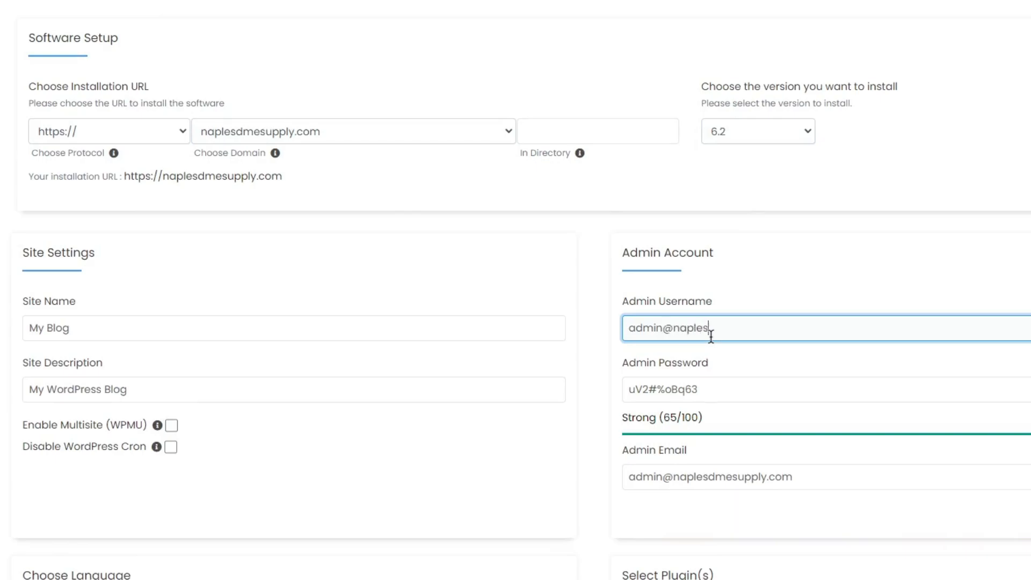
{"action": "left_click", "coordinate": [715, 383]}
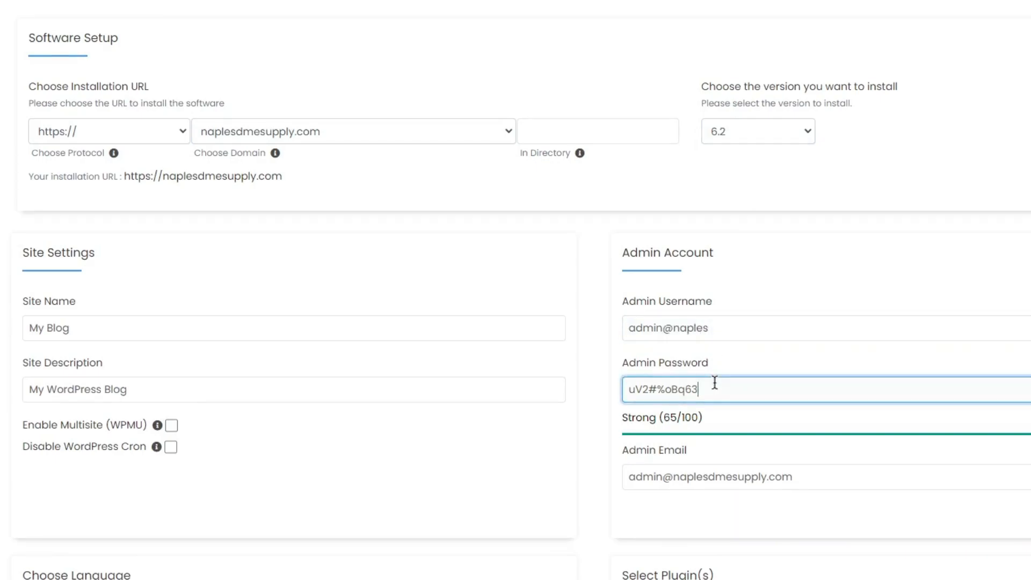
{"action": "triple_click", "coordinate": [715, 382]}
{"action": "right_click", "coordinate": [670, 392]}
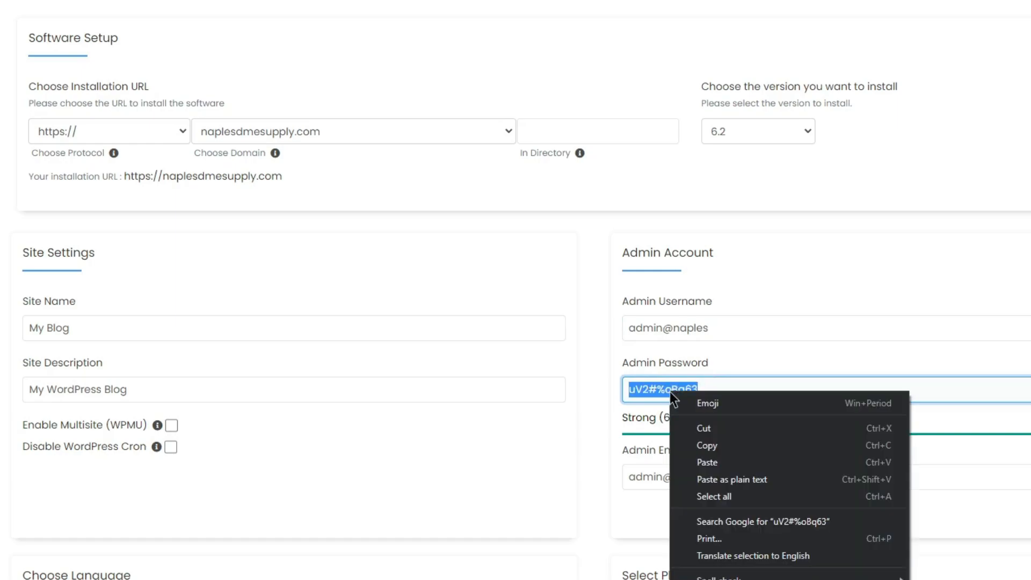
{"action": "left_click", "coordinate": [733, 439]}
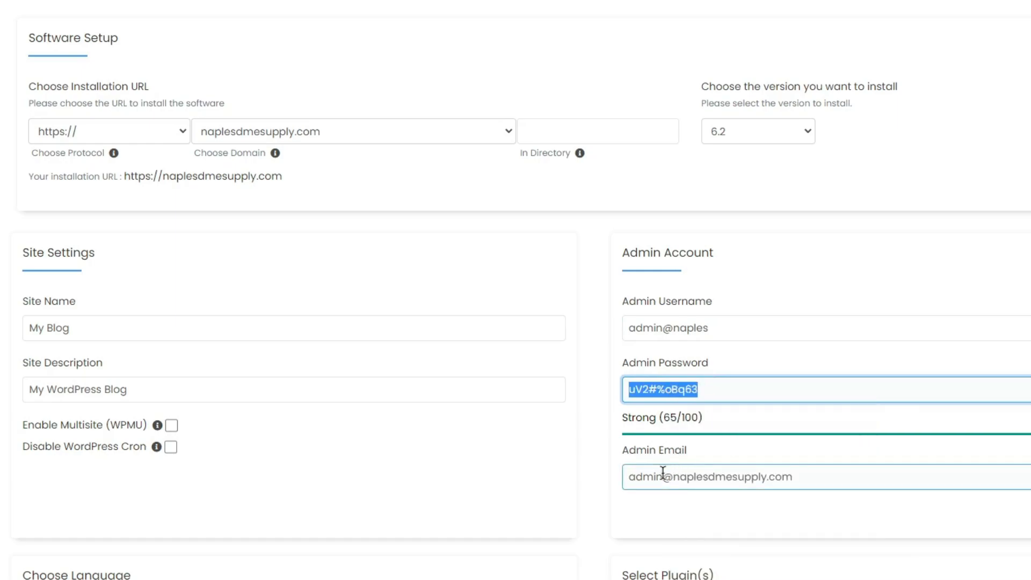
{"action": "left_click_drag", "start_coordinate": [663, 476], "coordinate": [625, 476]}
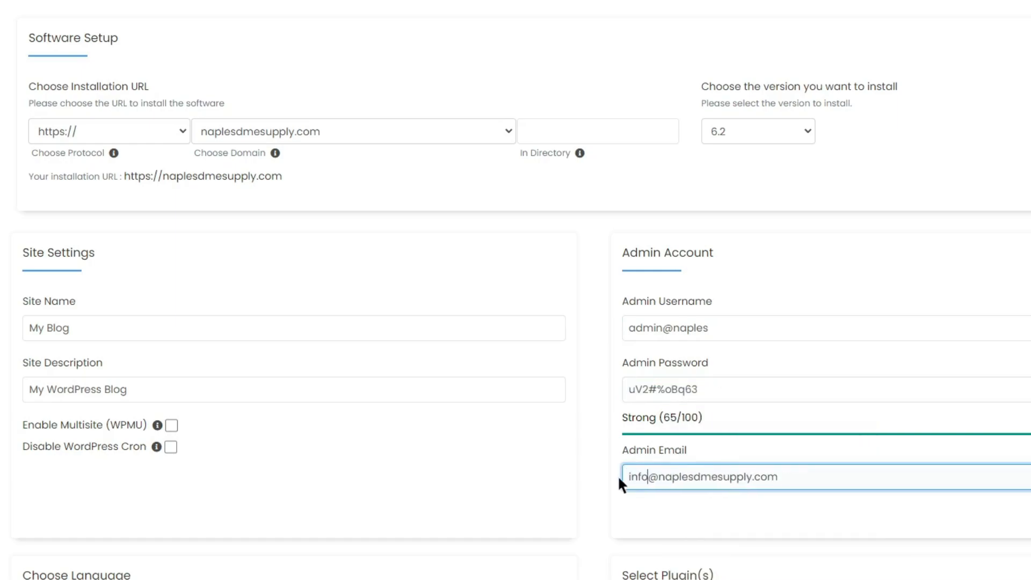
Step: Set the site name to "Naples DME Supply" and the site description to "Medical Equipments"
{"action": "left_click_drag", "start_coordinate": [94, 326], "coordinate": [1, 330]}
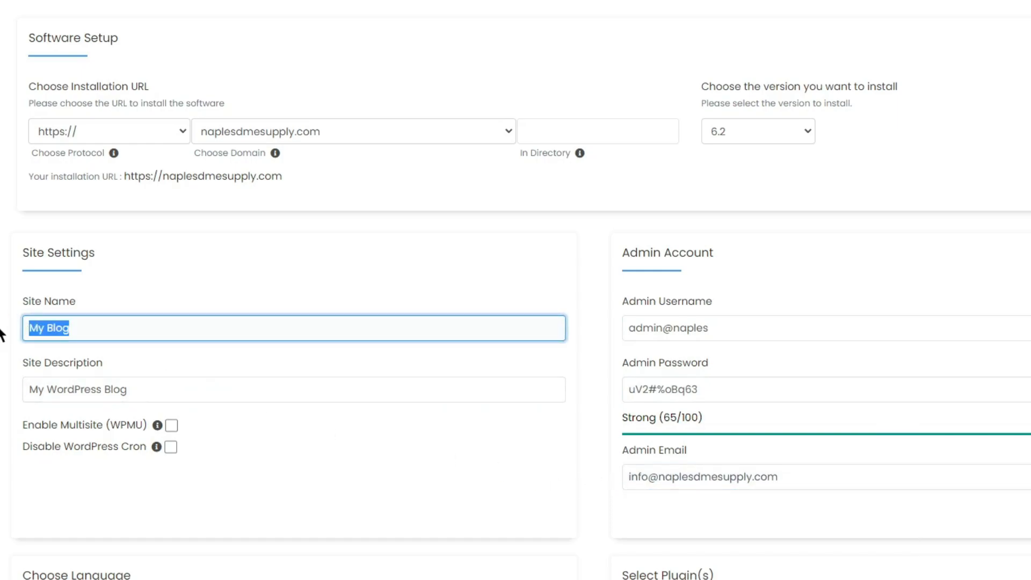
{"action": "type", "text": "Naples DME Supply"}
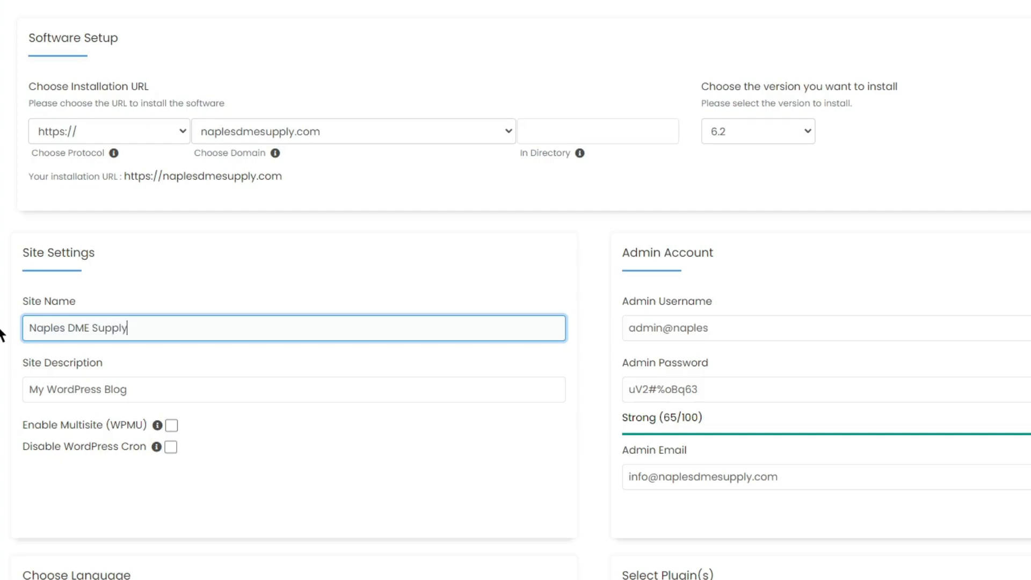
{"action": "left_click", "coordinate": [47, 390]}
{"action": "key", "text": "ctrl+a"}
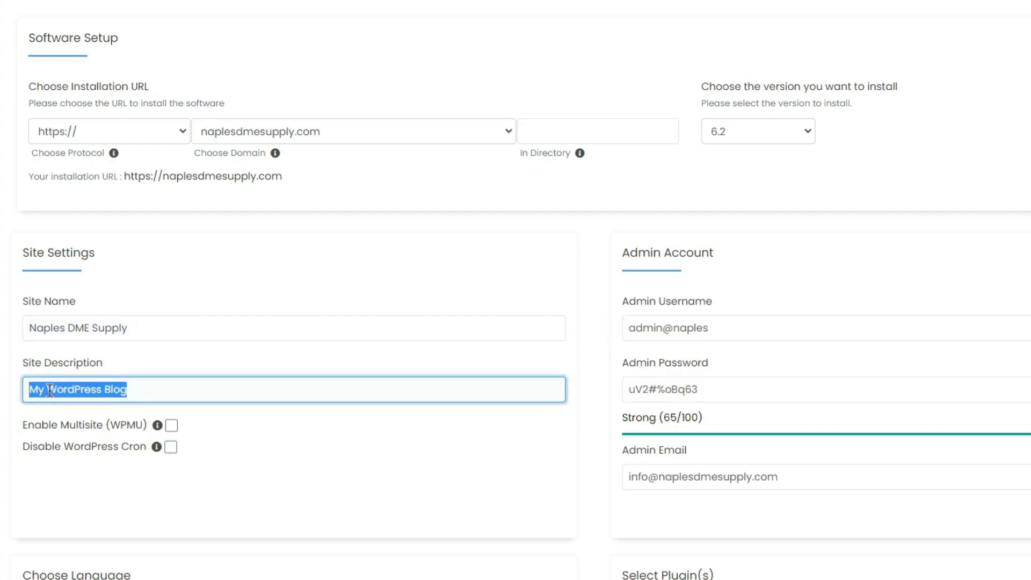
{"action": "type", "text": "Medical Equipment"}
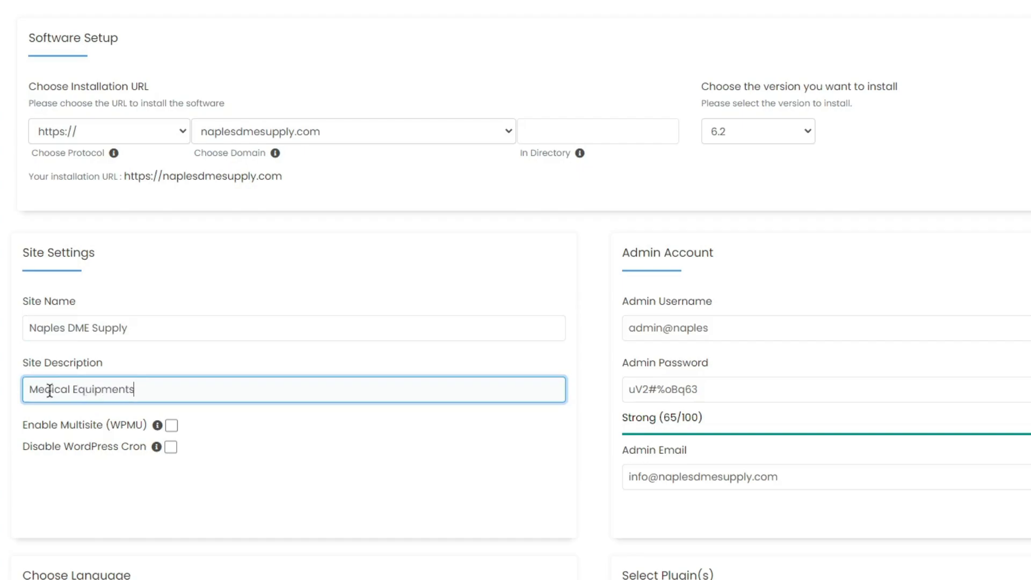
{"action": "type", "text": "s"}
Step: Leave the language, plugin and theme options at their defaults and run the WordPress installation
{"action": "scroll", "coordinate": [361, 433], "scroll_direction": "down", "scroll_amount": 3}
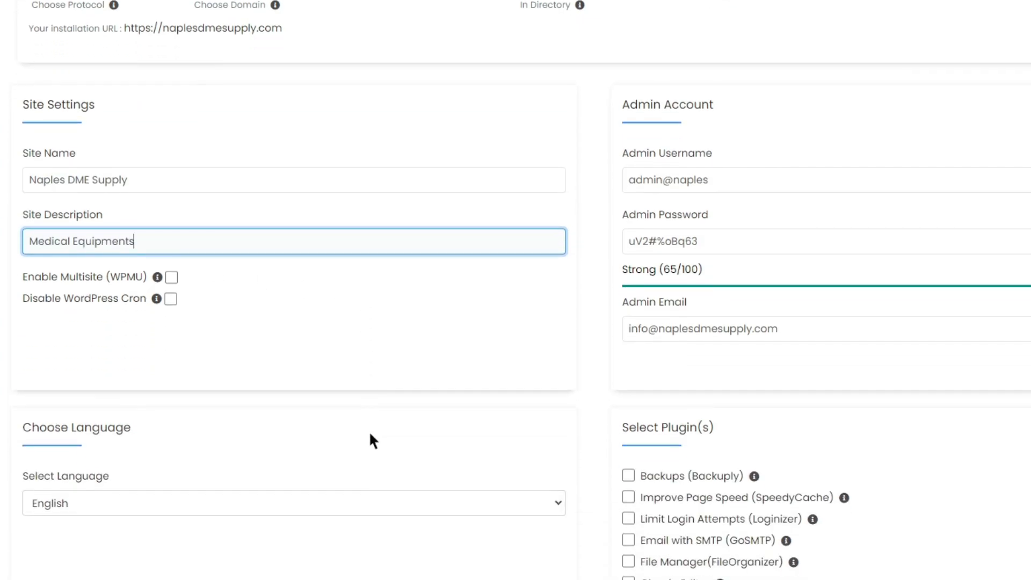
{"action": "scroll", "coordinate": [369, 430], "scroll_direction": "down", "scroll_amount": 12}
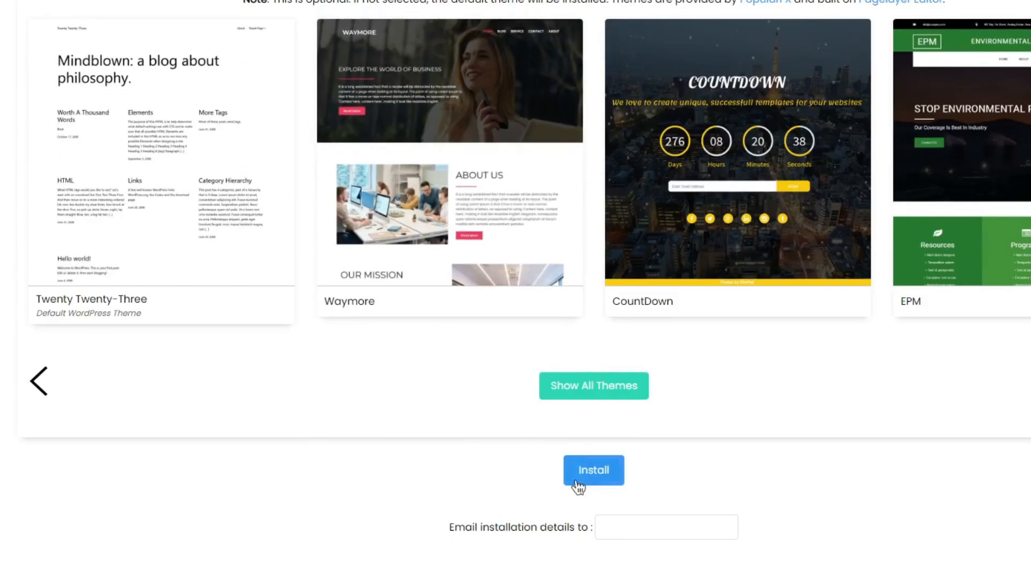
{"action": "left_click", "coordinate": [578, 486]}
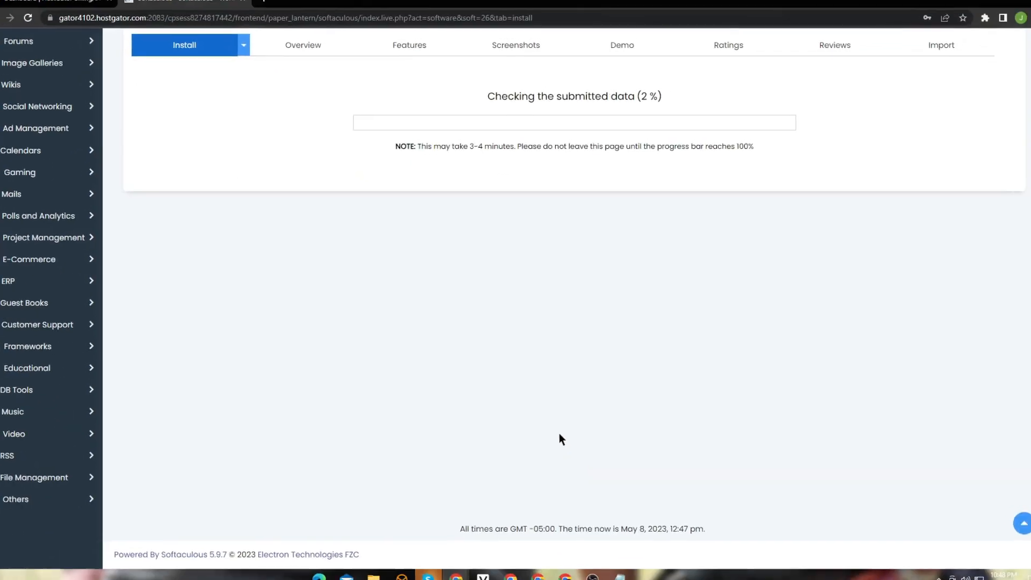